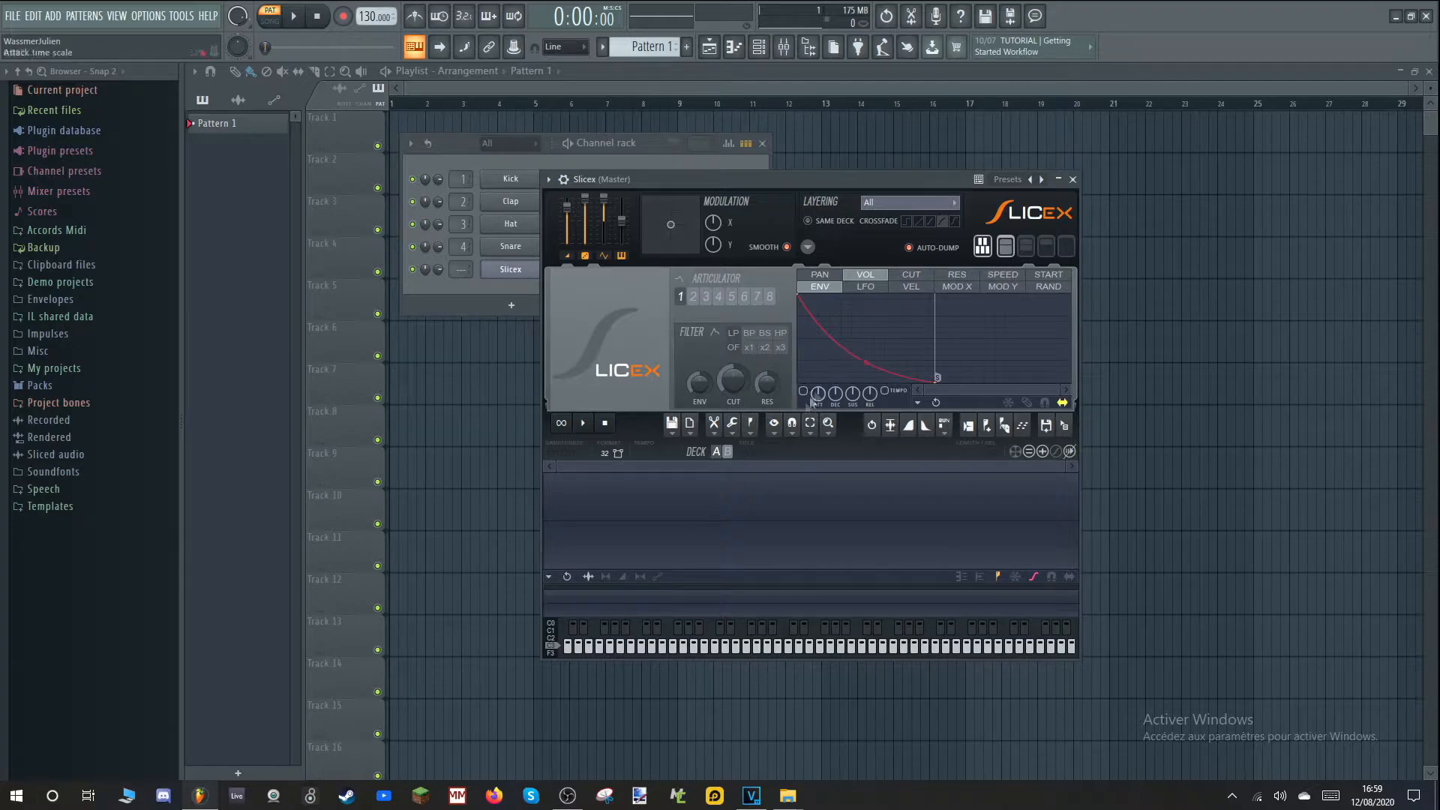
Load the mdk-capn-morgans-revenge audio file into deck A of Slicex and play its beginning
left_click(731, 525)
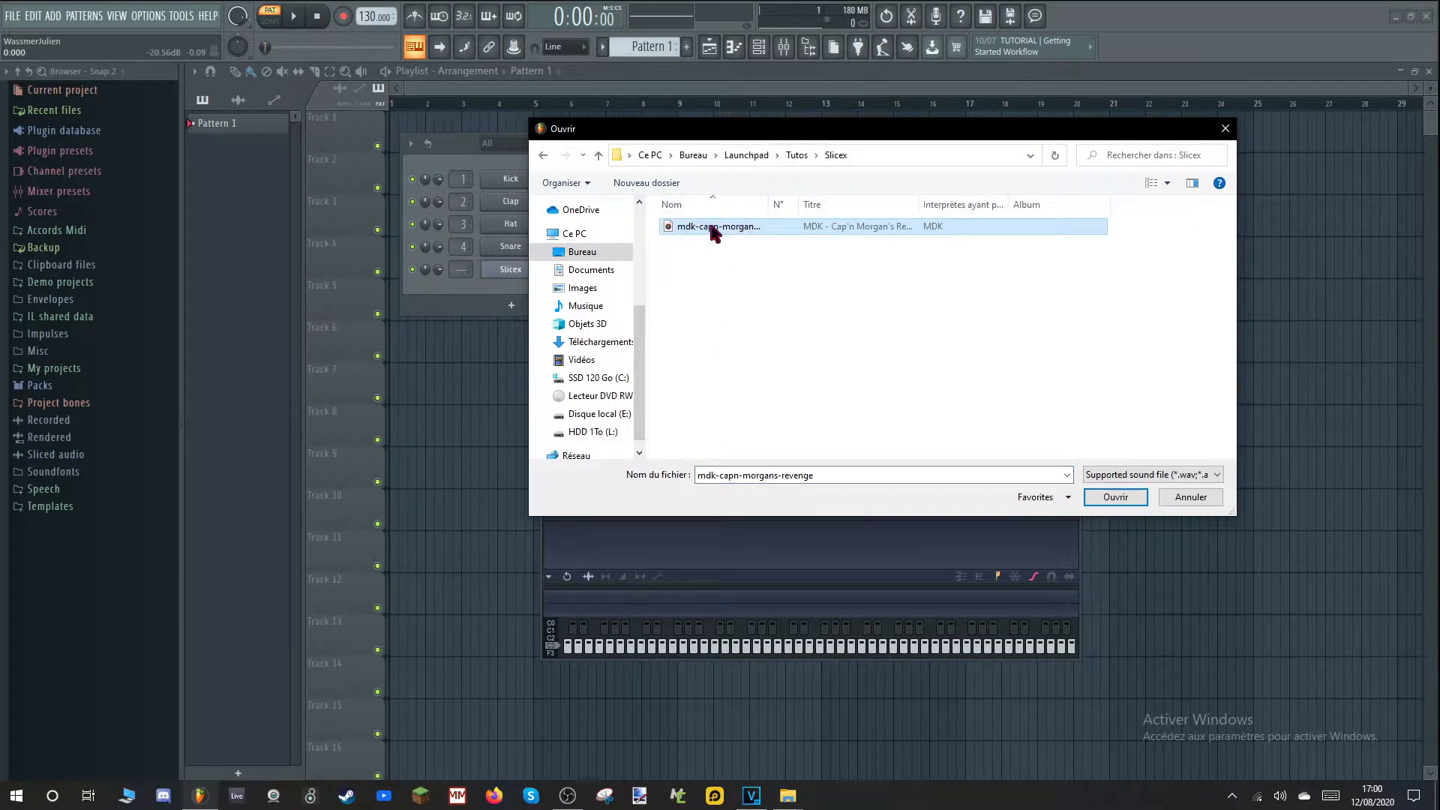
double_click(713, 231)
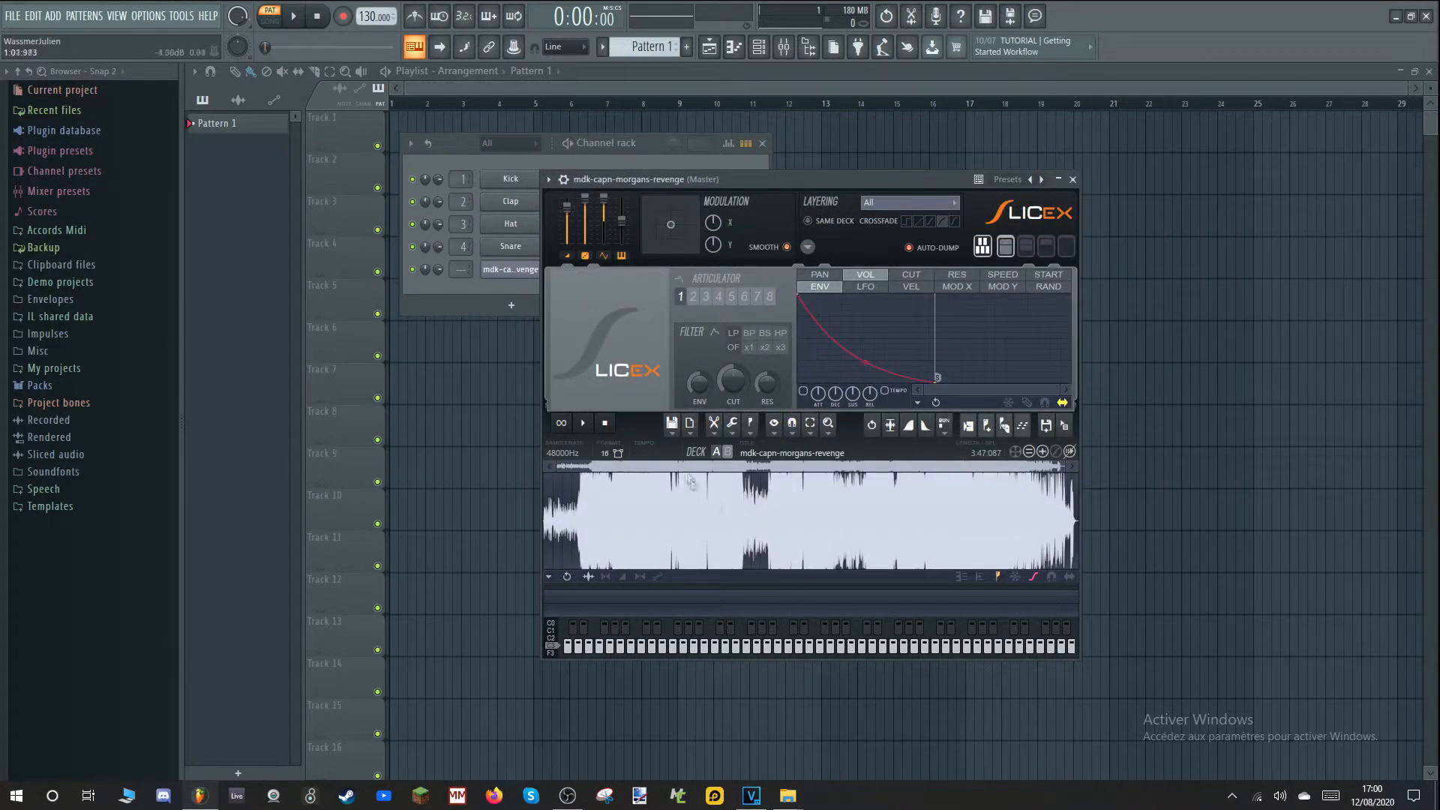
left_click(670, 432)
left_click(682, 460)
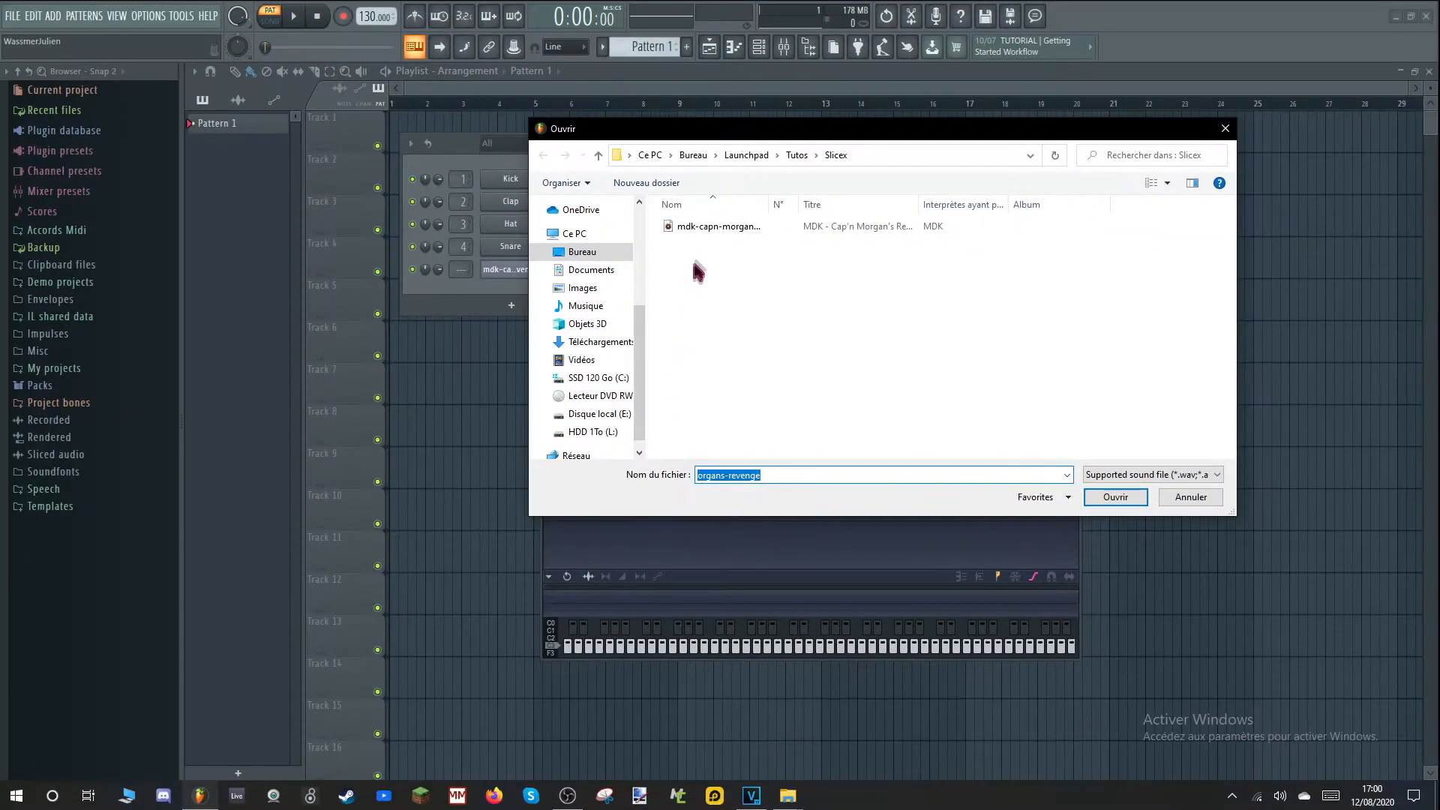
double_click(711, 233)
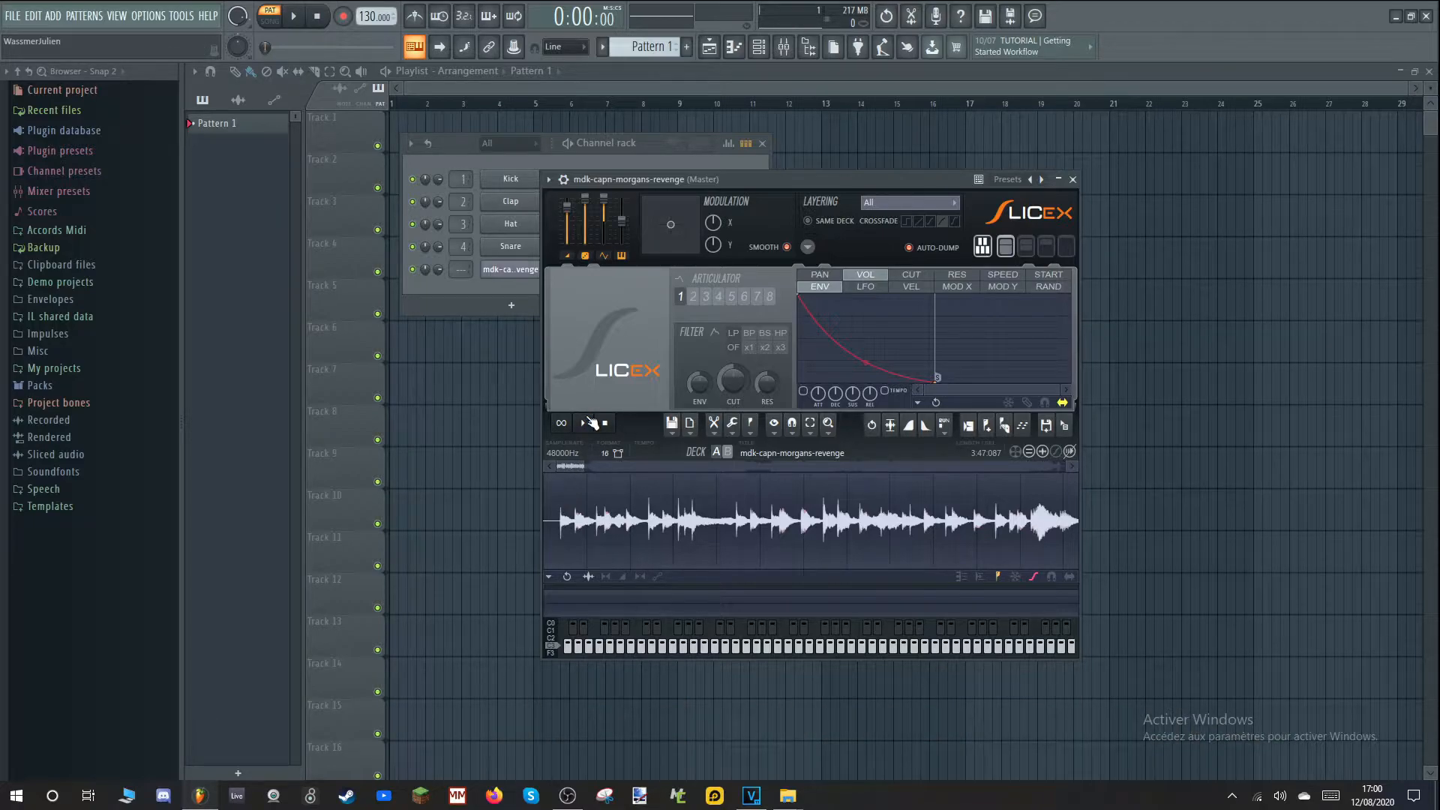
left_click(590, 422)
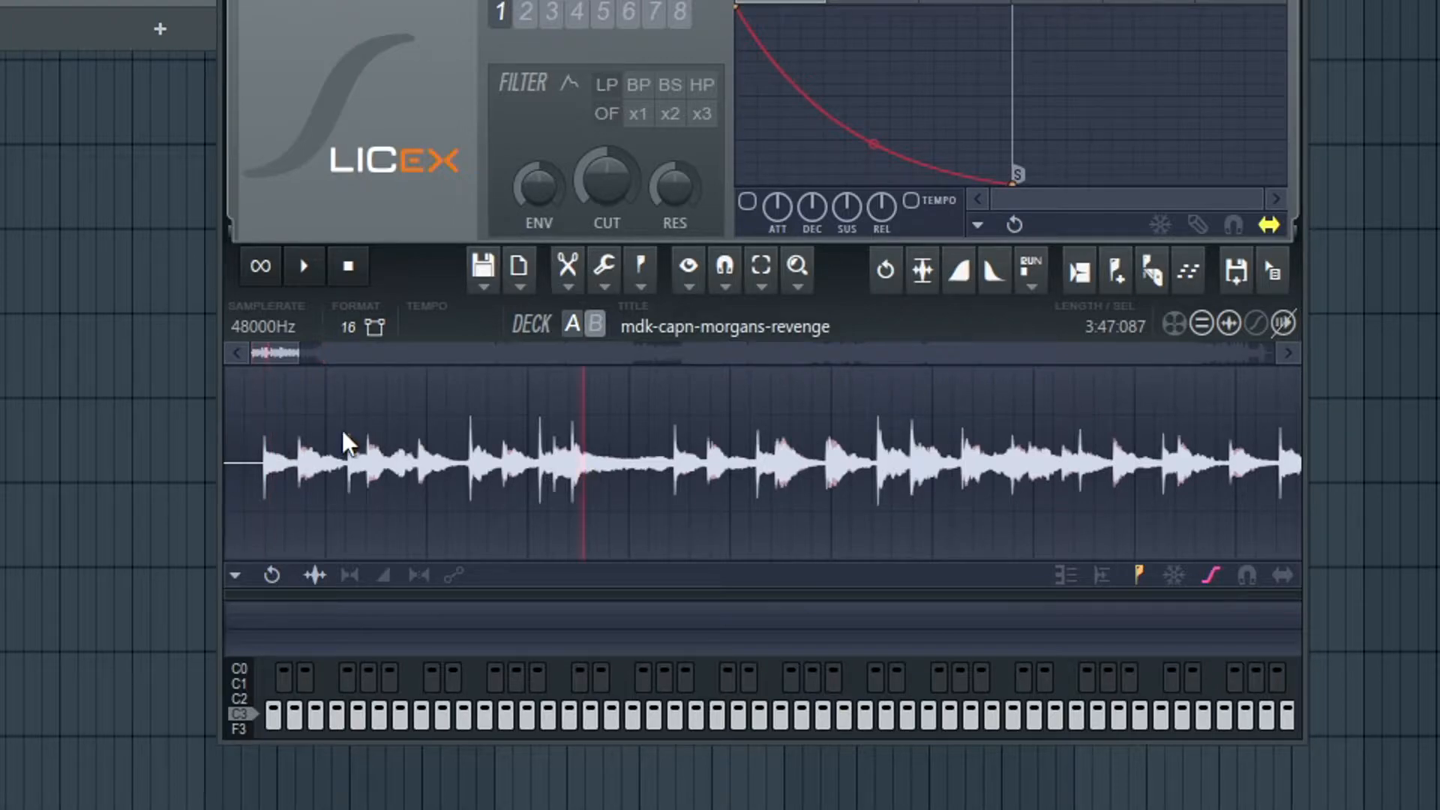
Delete the silence before the first note, from the sample's start to 0.395, and play the sample
left_click_drag(459, 418, 628, 429)
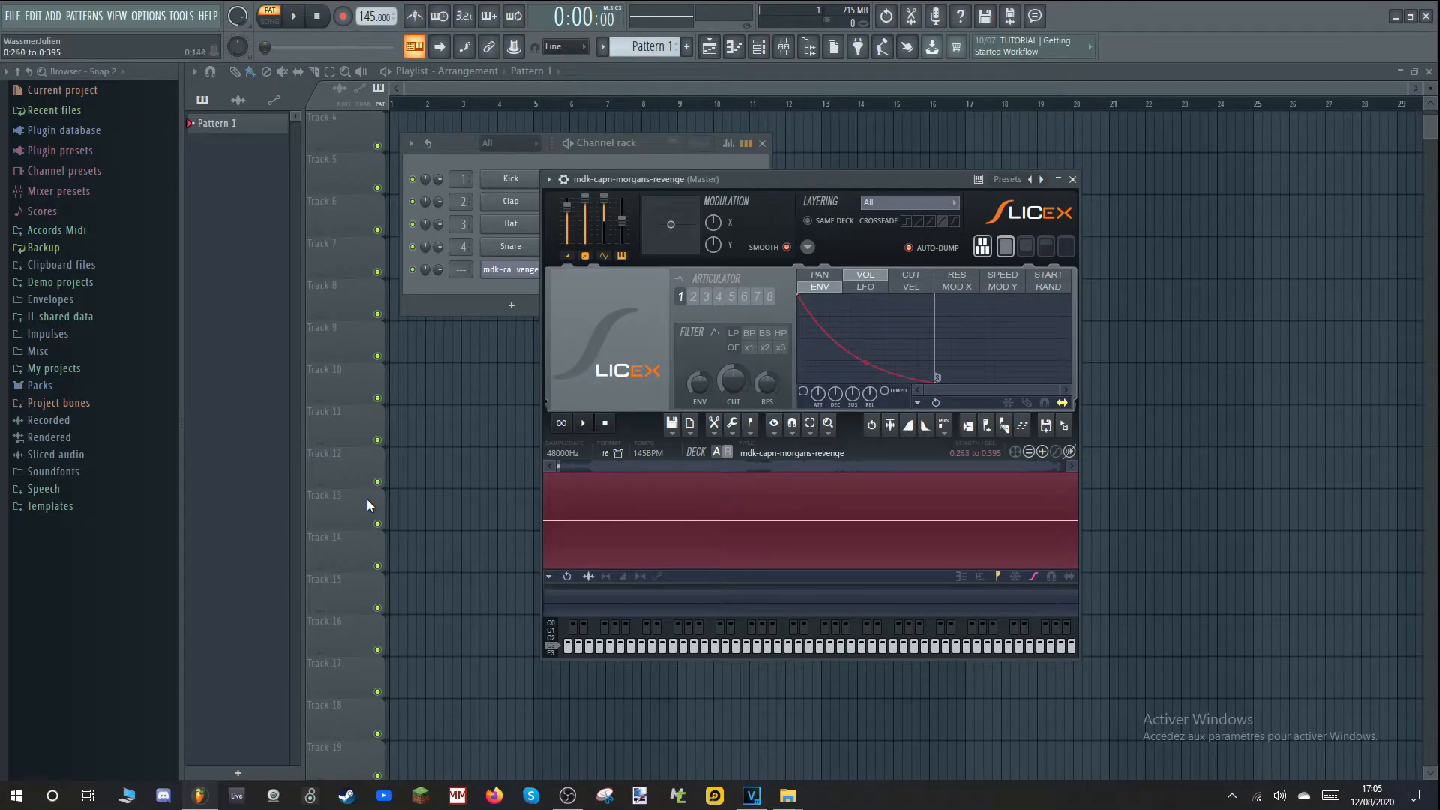
left_click_drag(343, 497, 342, 498)
scroll(652, 549, "down", 4)
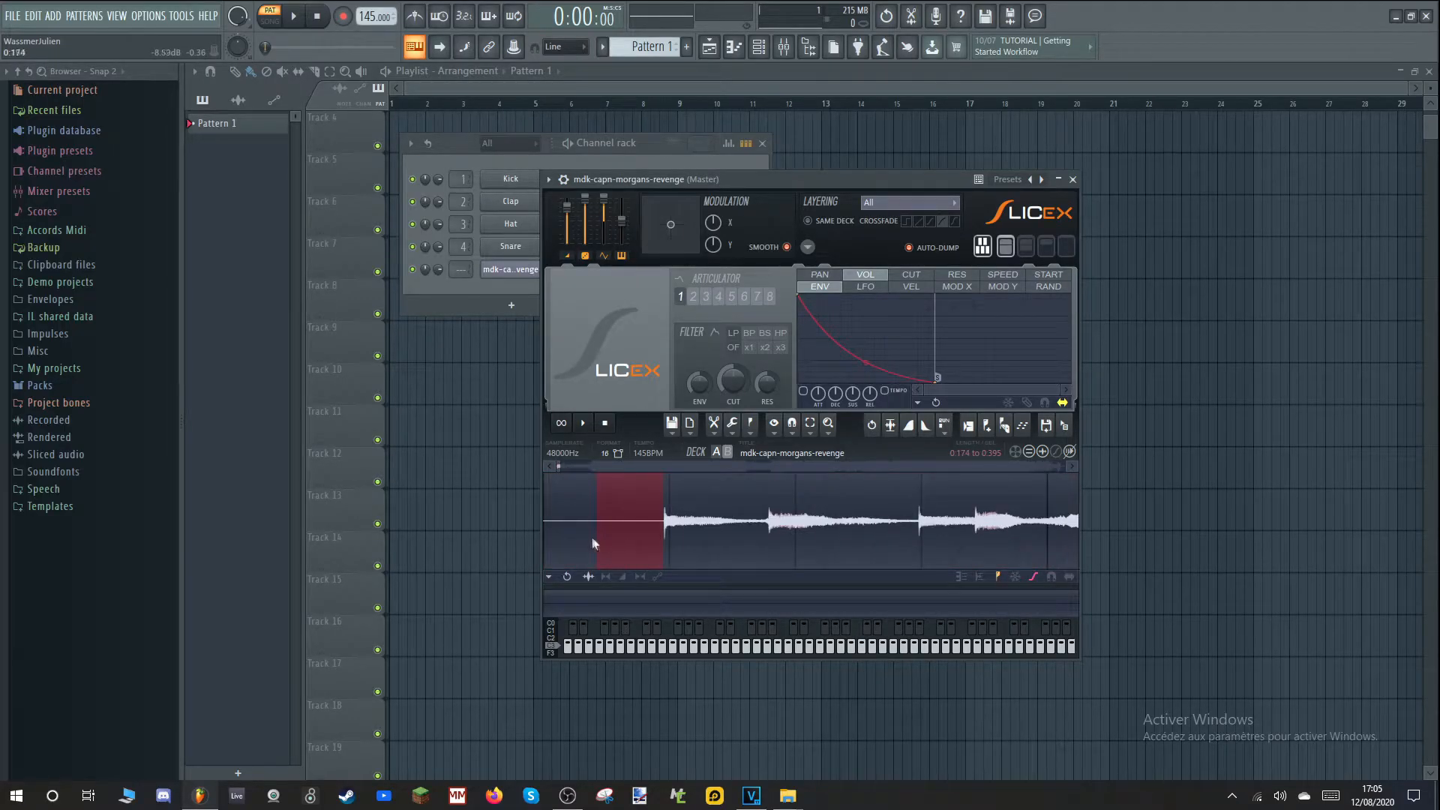
left_click_drag(597, 526, 392, 517)
key("Delete")
key("space")
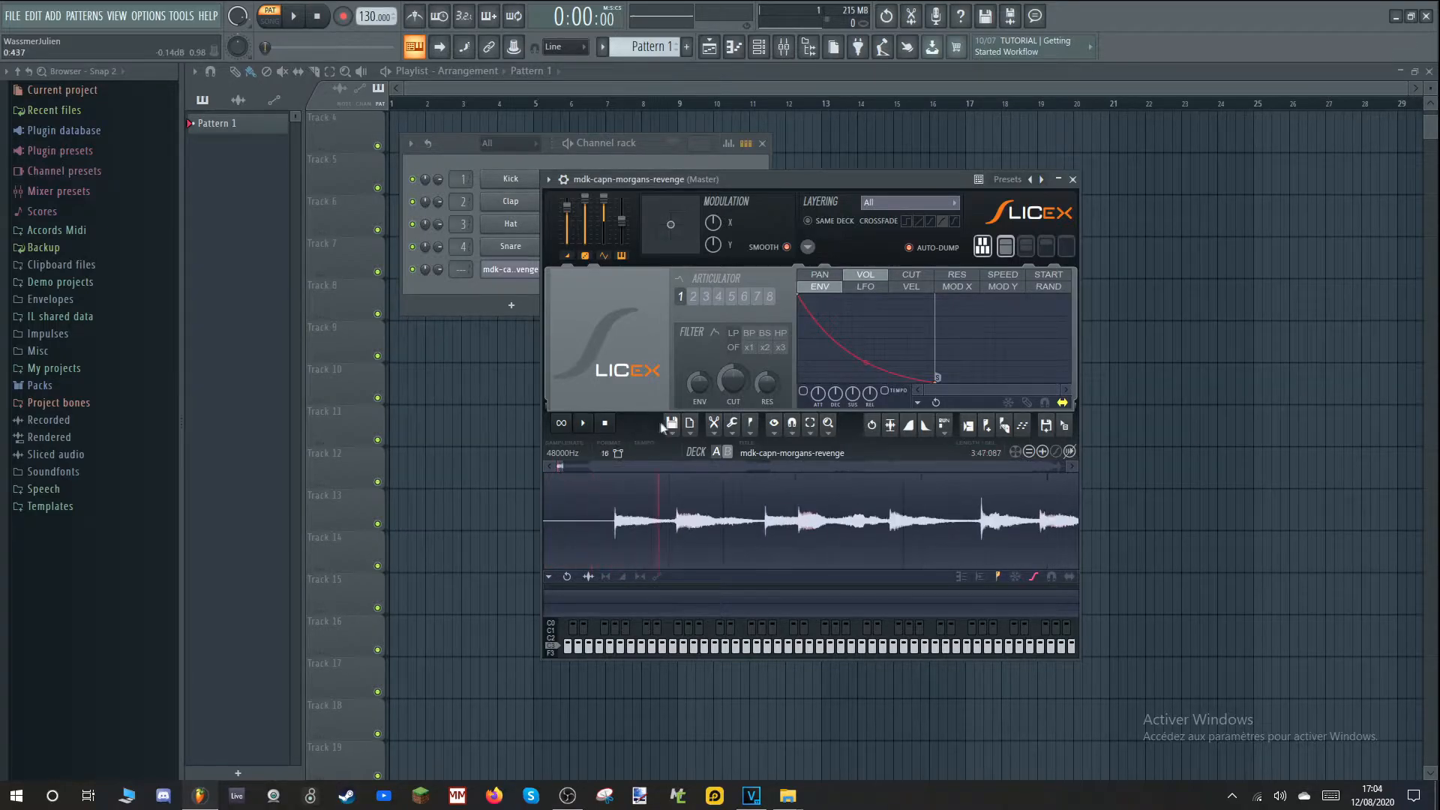
Set the sample's tempo to 145 BPM in its properties
left_click(691, 425)
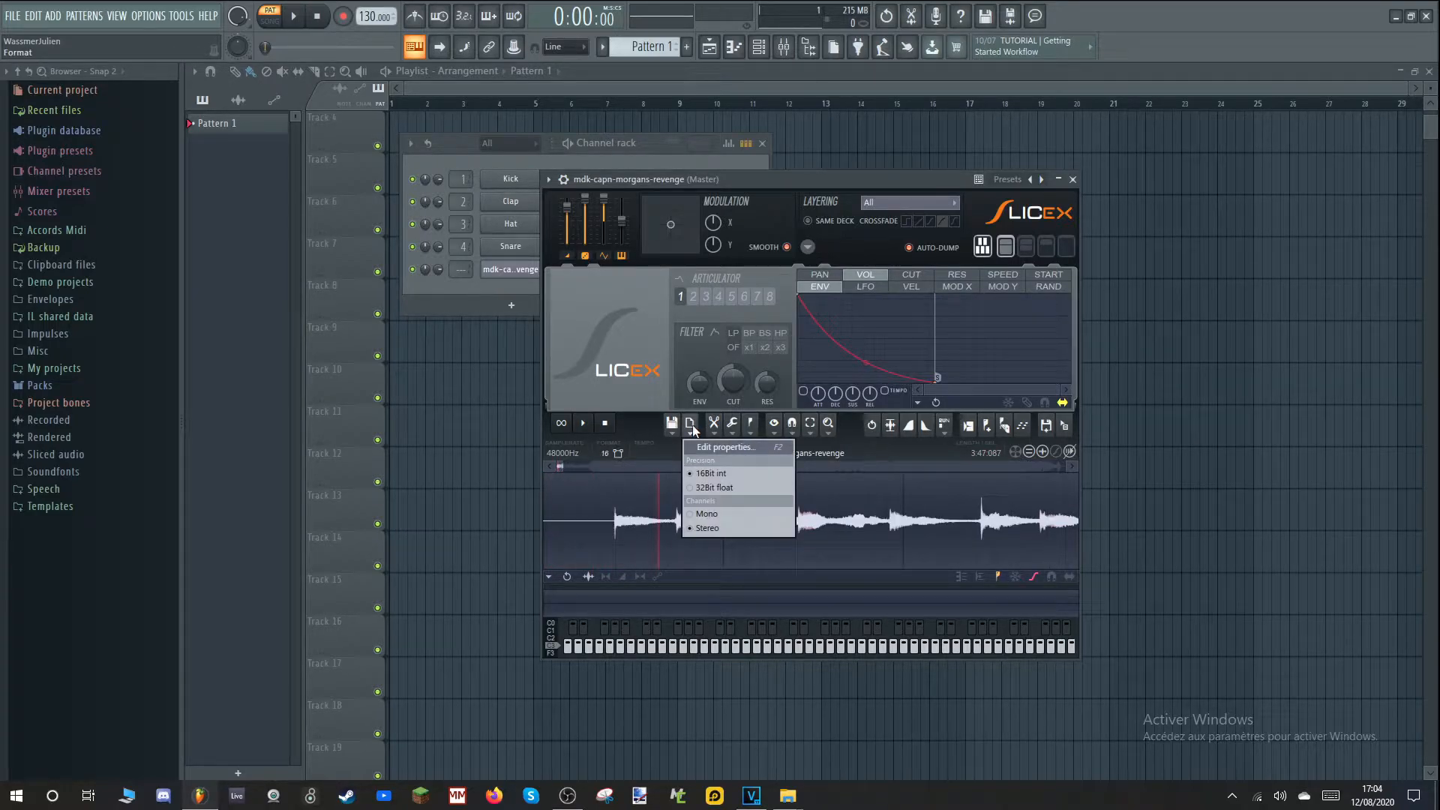
left_click(695, 447)
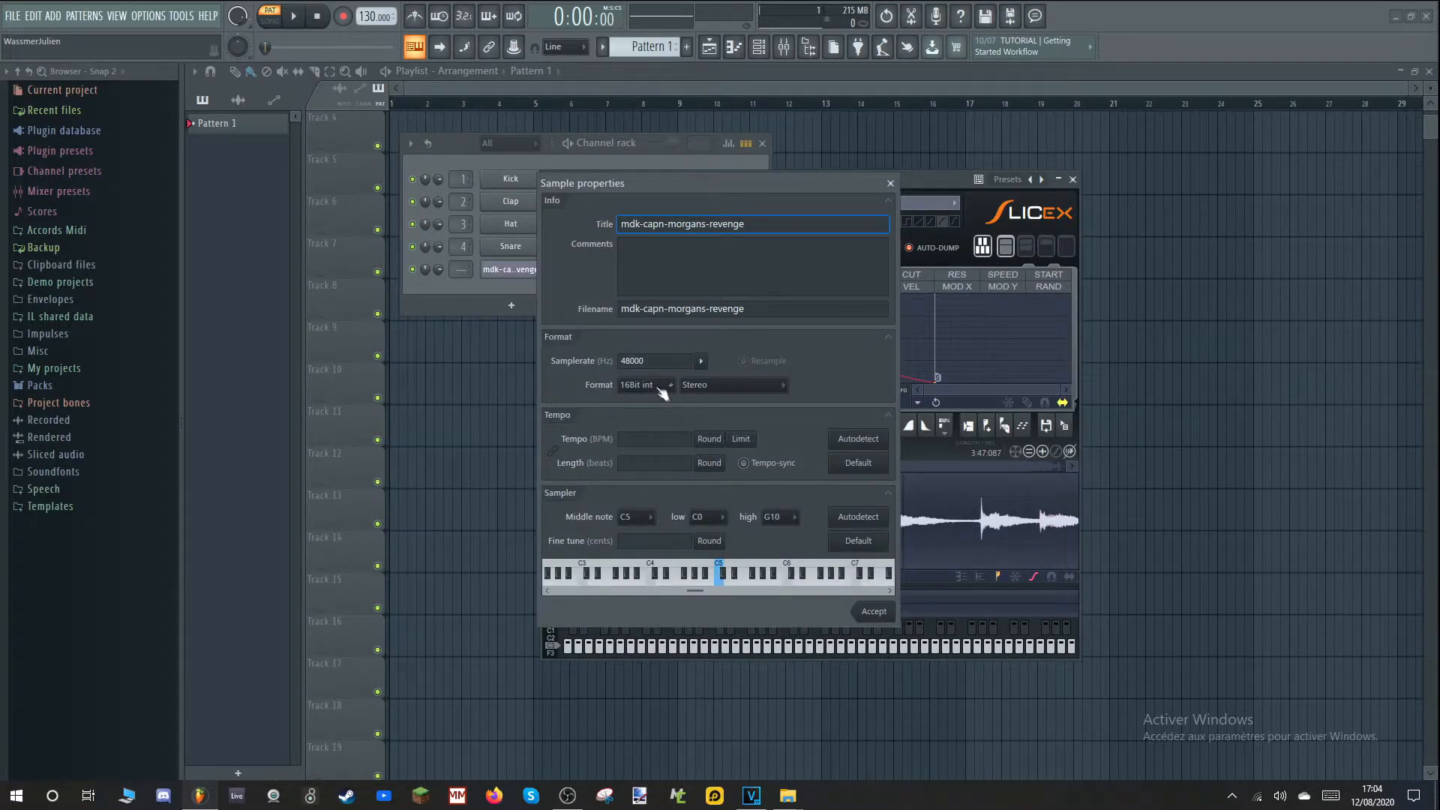
left_click(671, 444)
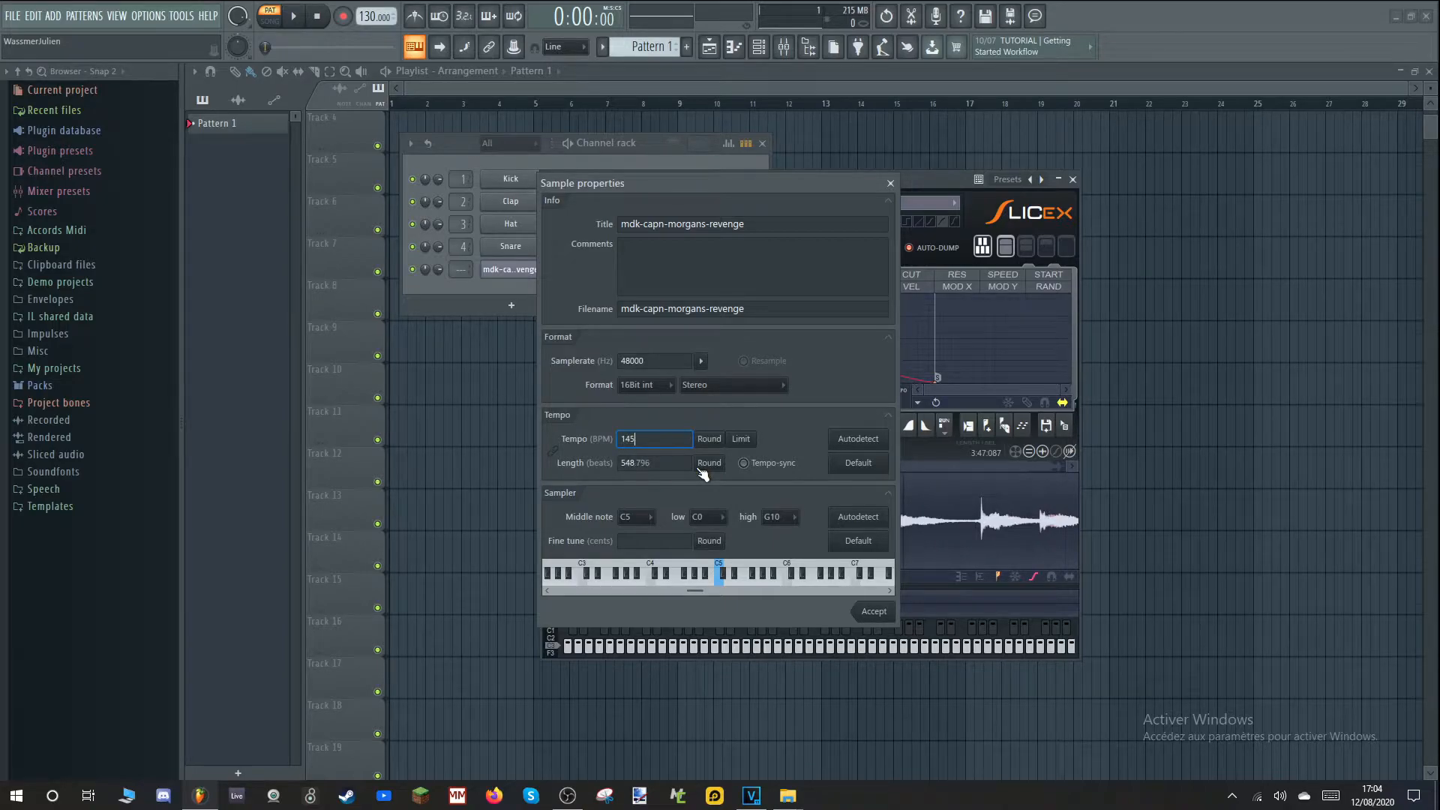
left_click(870, 613)
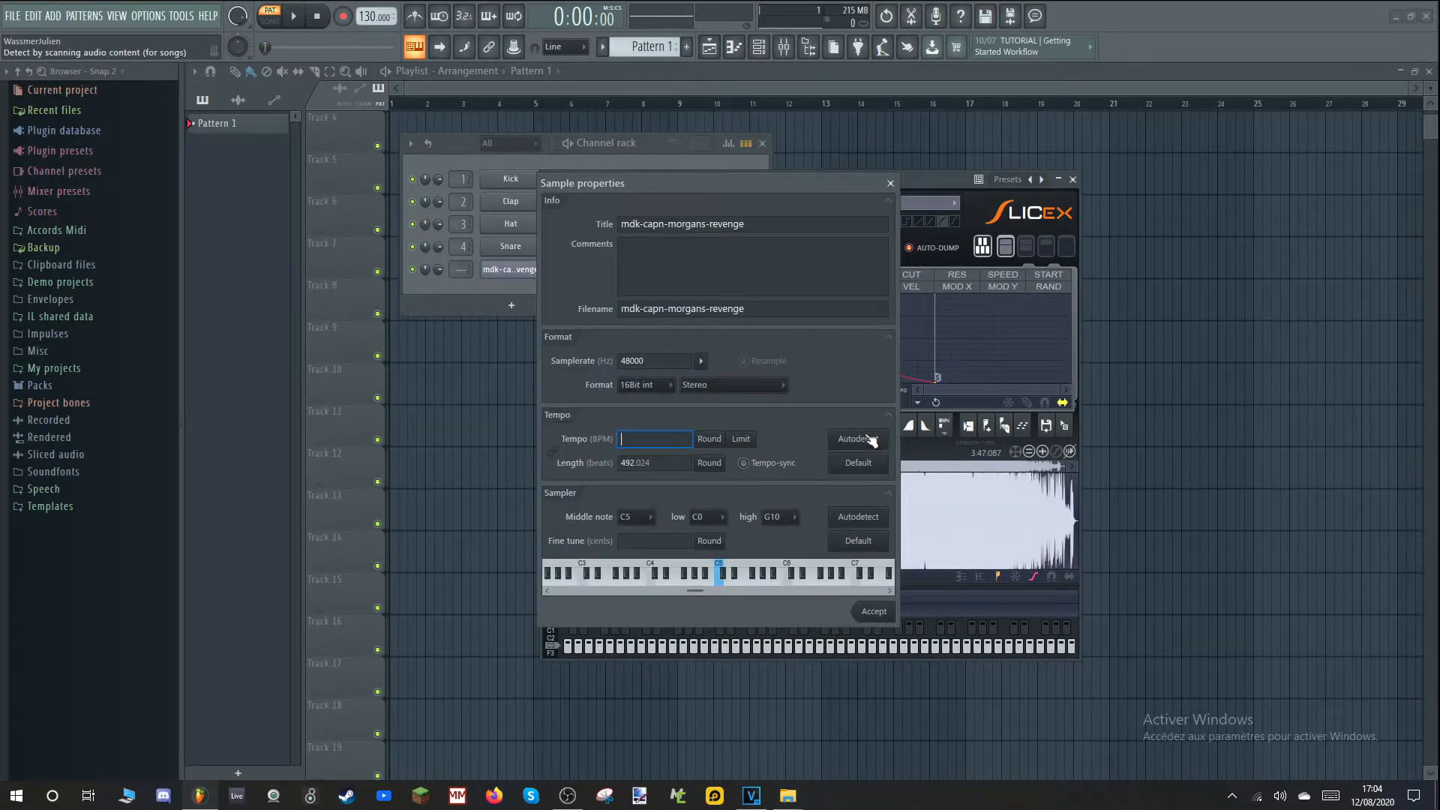
Autodetect the sample's tempo with detection for songs with constant tempo, and remove the Downbeat marker
left_click(870, 439)
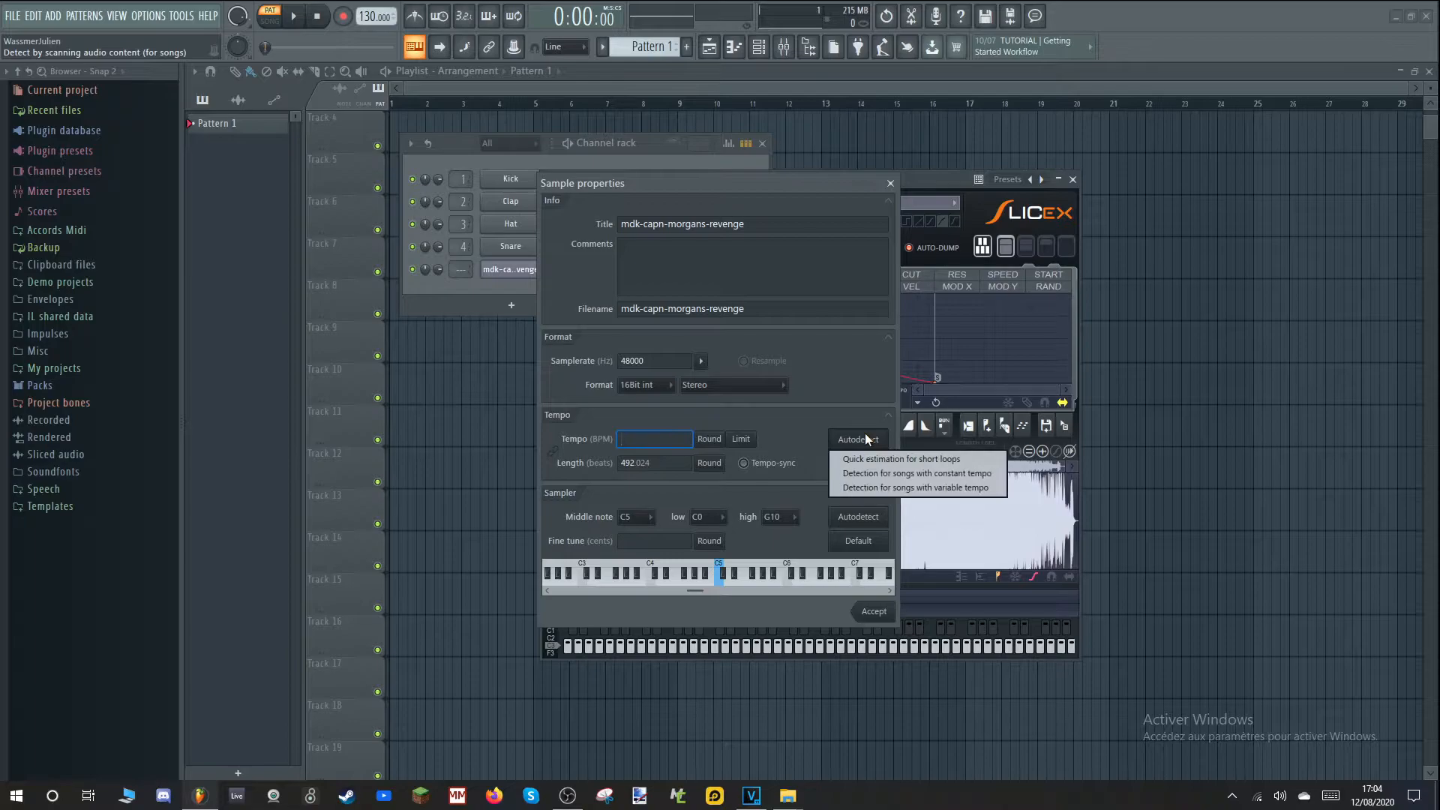
left_click(852, 473)
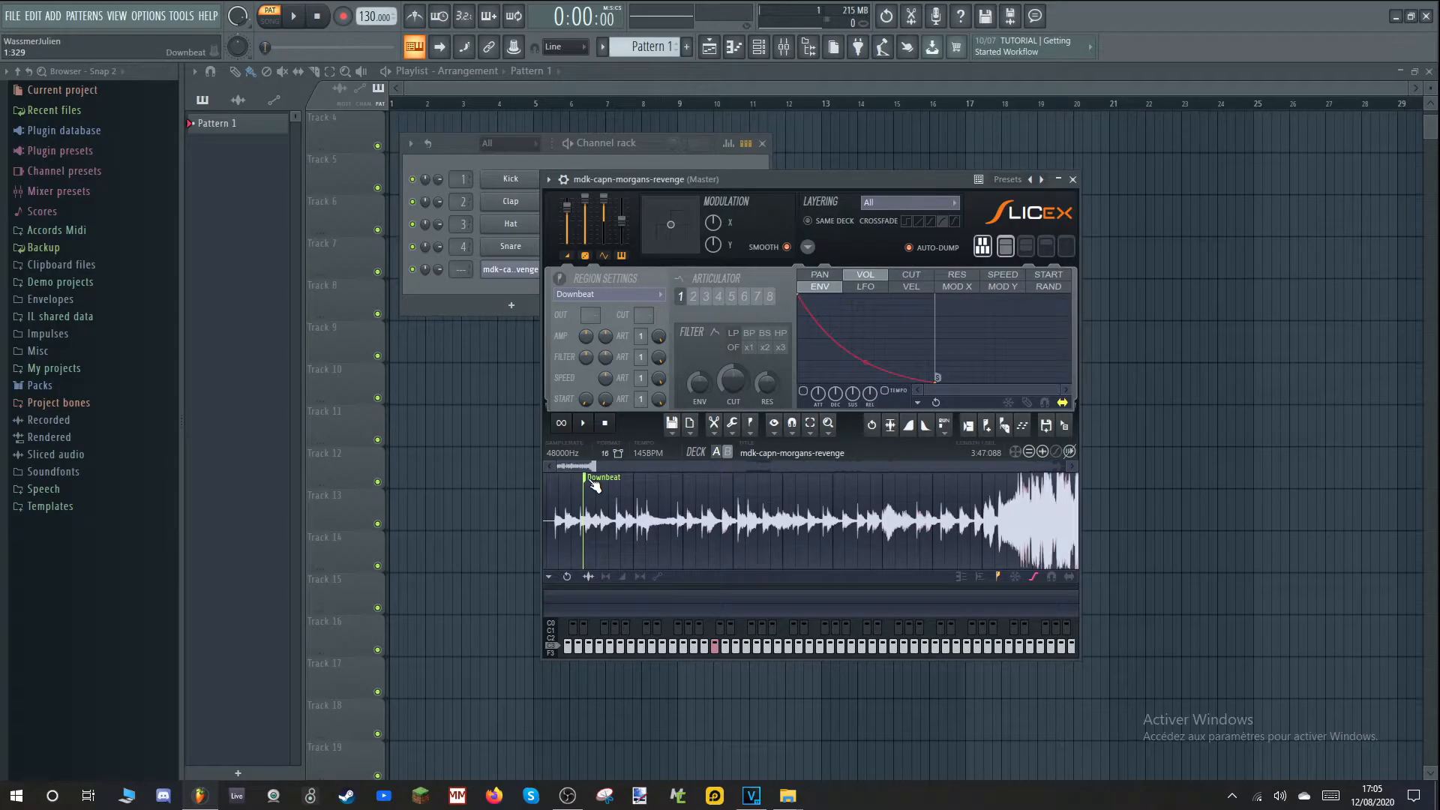
left_click(594, 480)
left_click(621, 499)
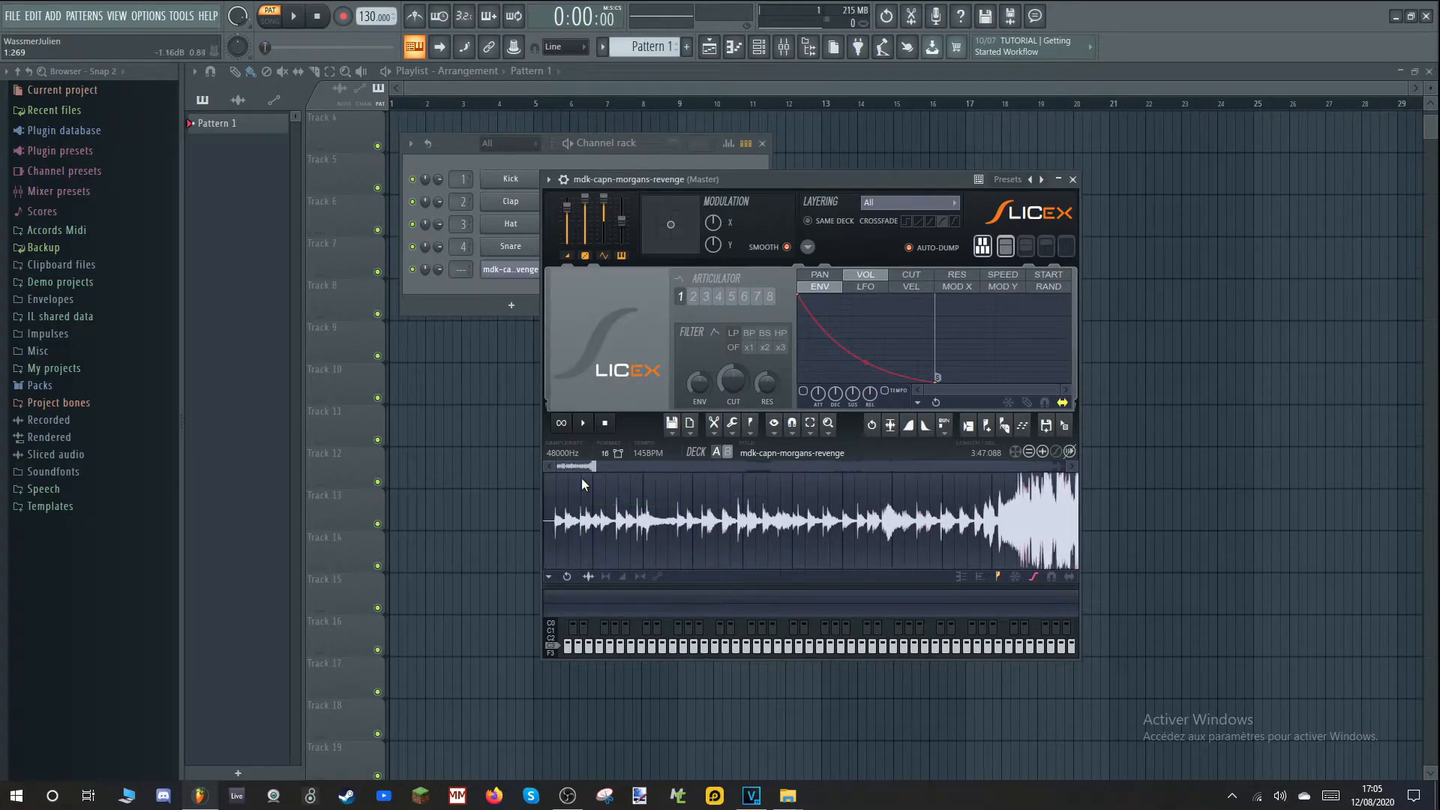
Position the cursor in the opening silence just before the sample's first note
scroll(579, 477, "up", 5)
left_click_drag(566, 465, 540, 462)
scroll(564, 529, "up", 1)
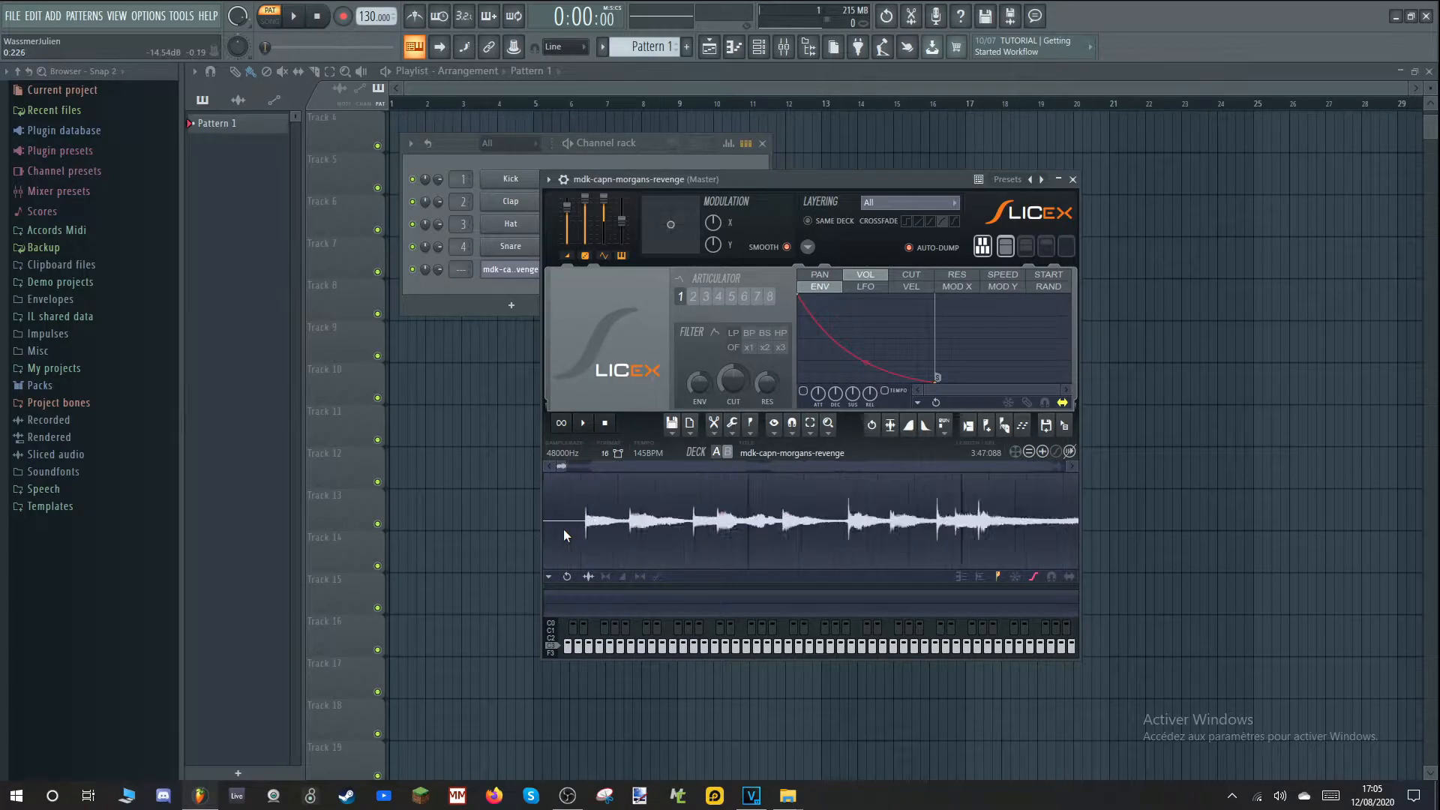
scroll(564, 528, "up", 1)
scroll(546, 467, "up", 1)
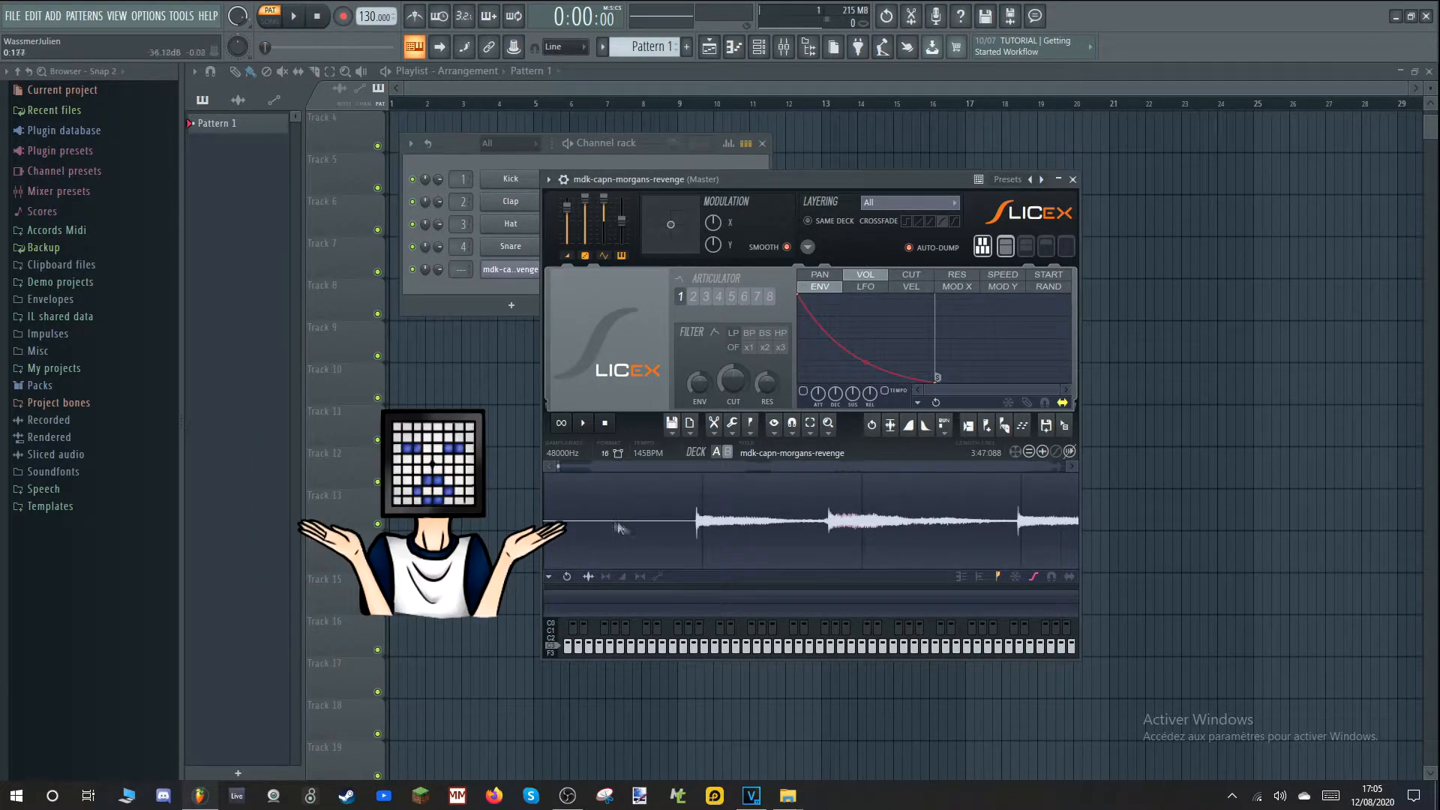
left_click(675, 521)
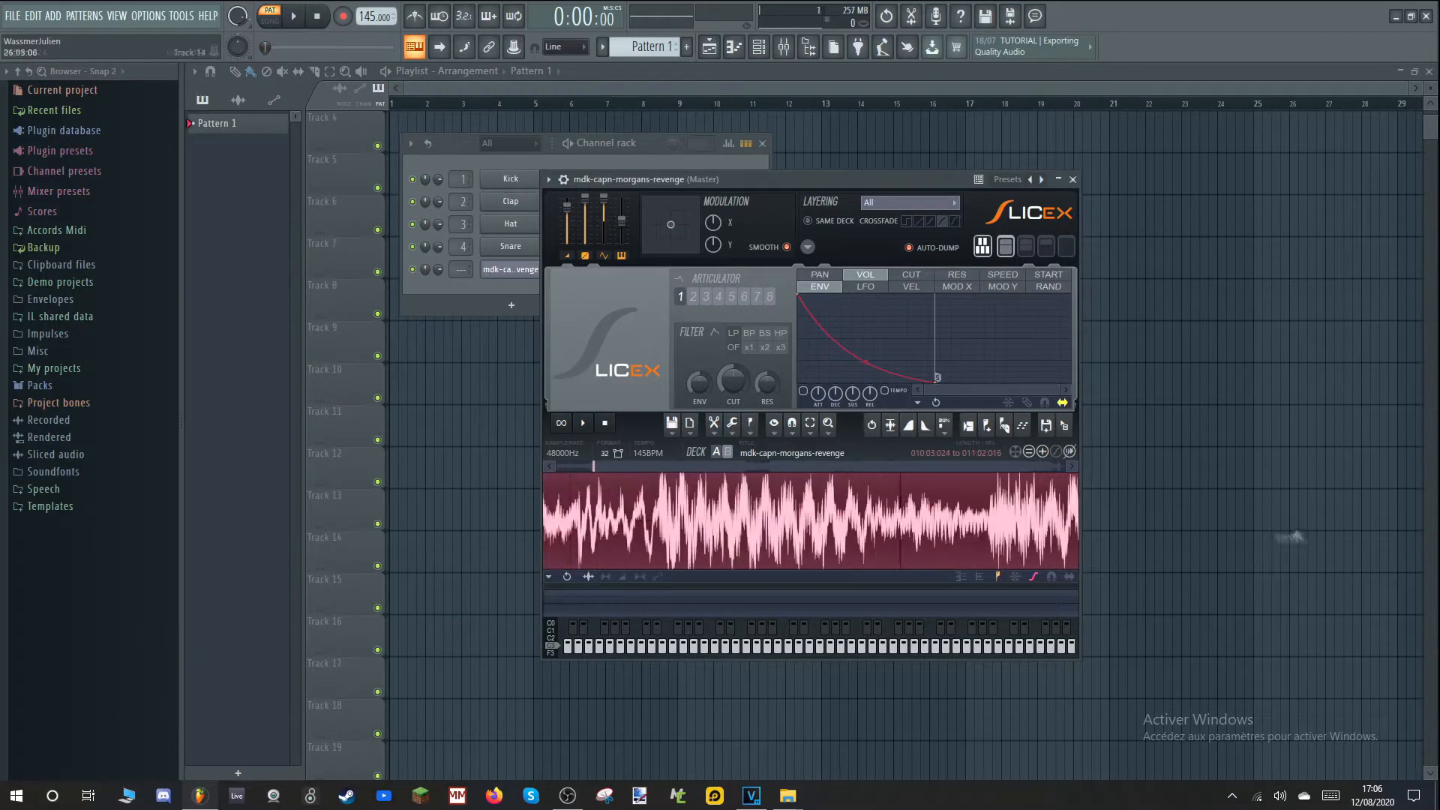
Delete the rest of the sample from 010:03:024 to its end and play the remaining part
scroll(771, 470, "down", 3)
left_click_drag(880, 505, 1080, 525)
scroll(730, 517, "down", 5)
key("Delete")
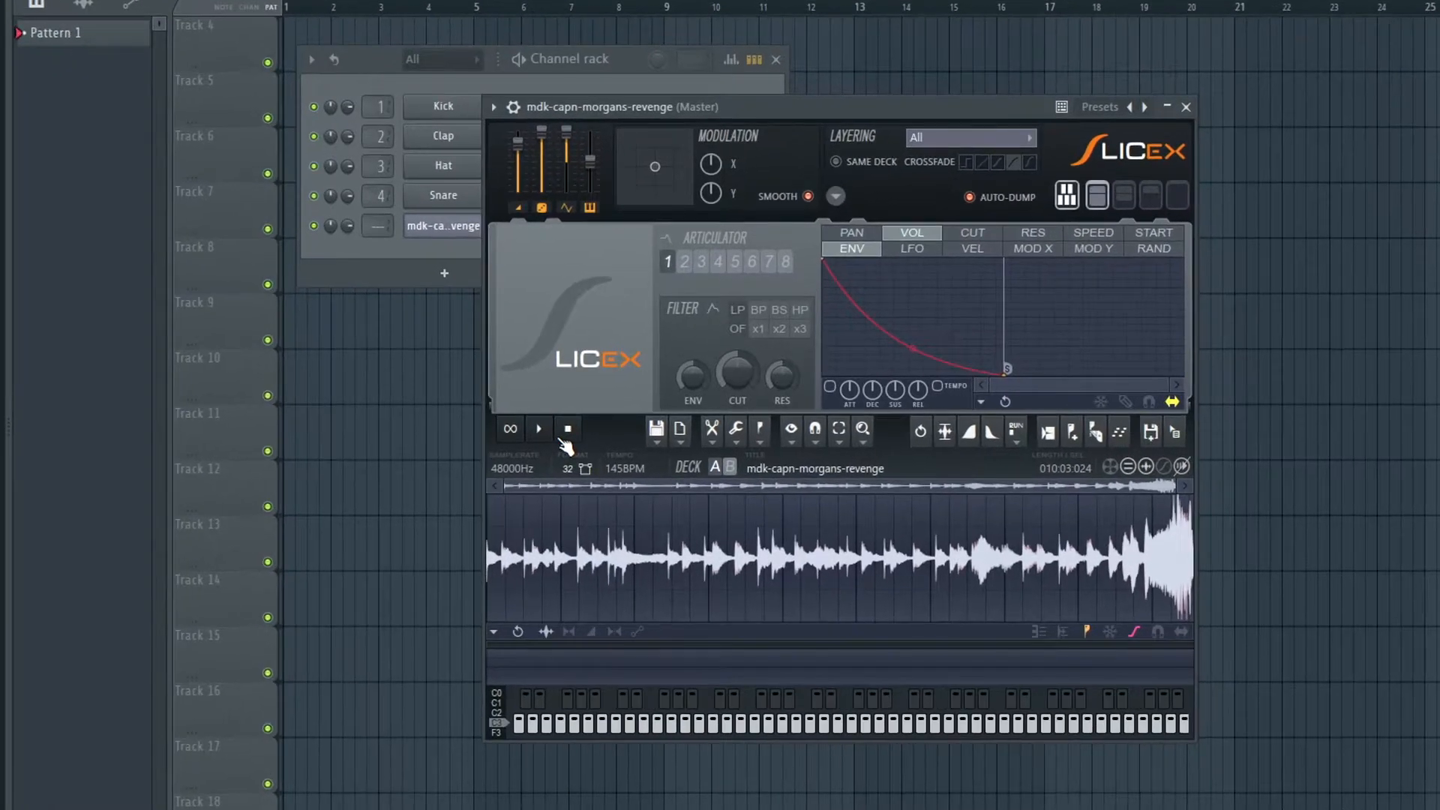
key("space")
Select the first note at the sample's start, from 001:01:000 to 001:01:080
scroll(562, 502, "up", 4)
left_click_drag(649, 484, 601, 474)
left_click_drag(600, 473, 590, 474)
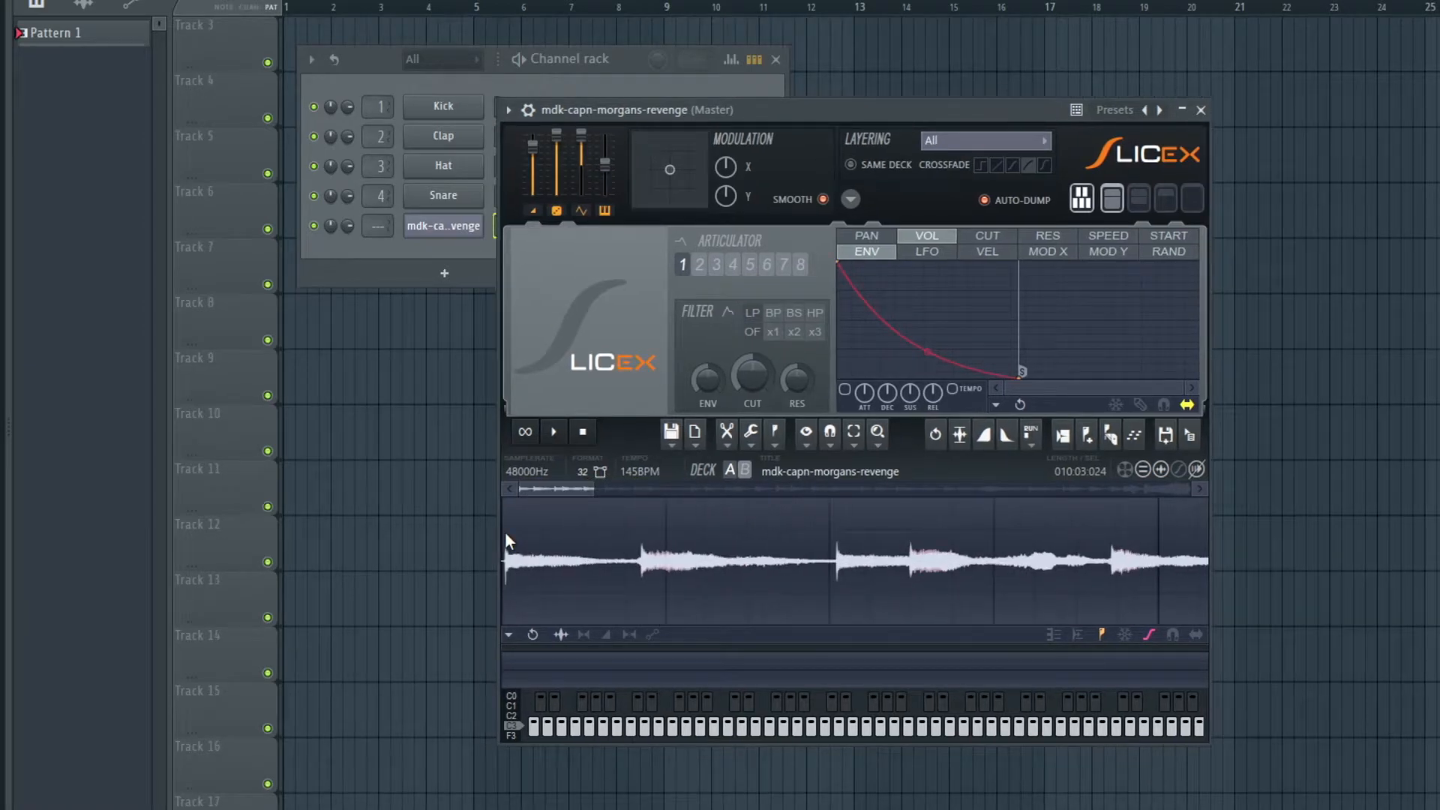
left_click_drag(503, 535, 546, 539)
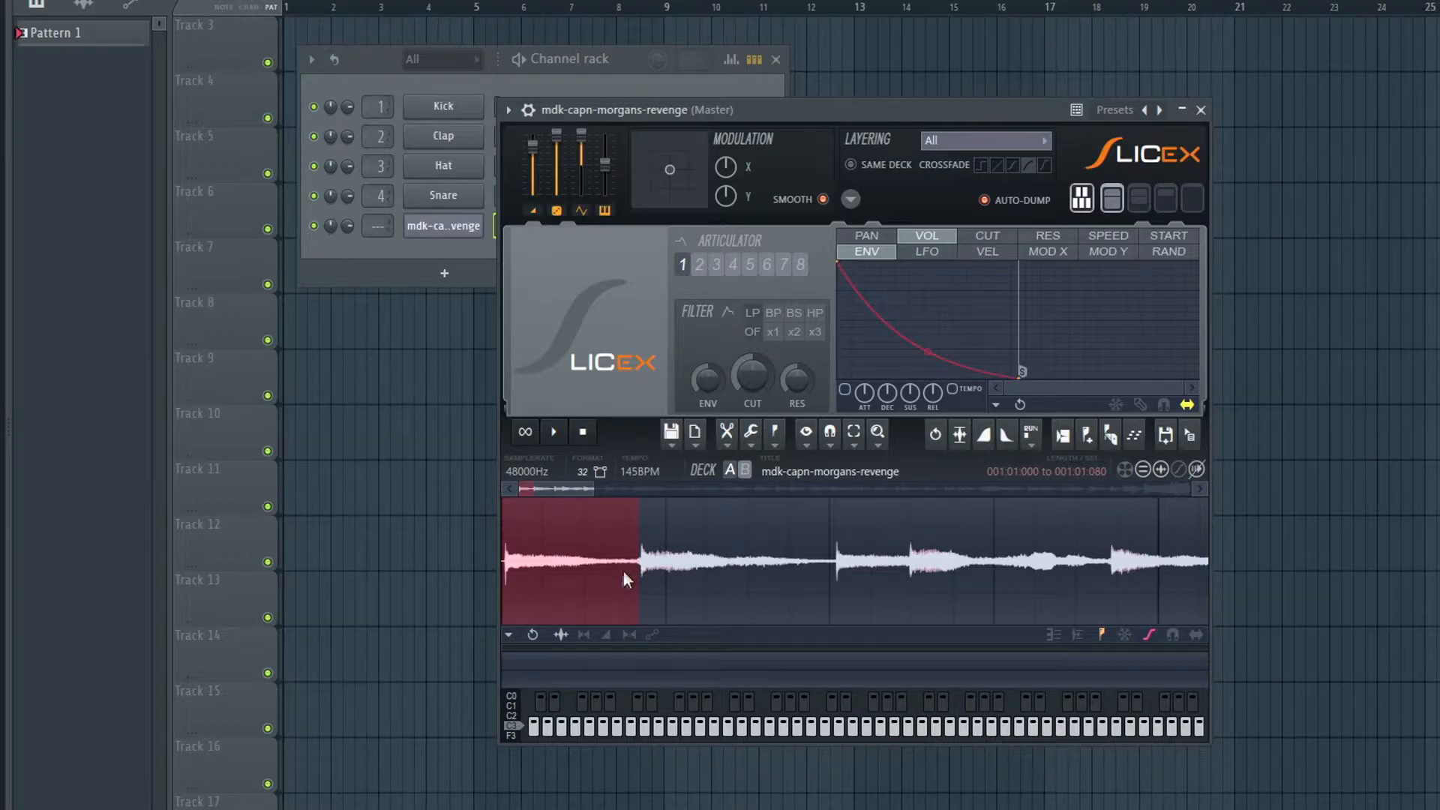
left_click(702, 448)
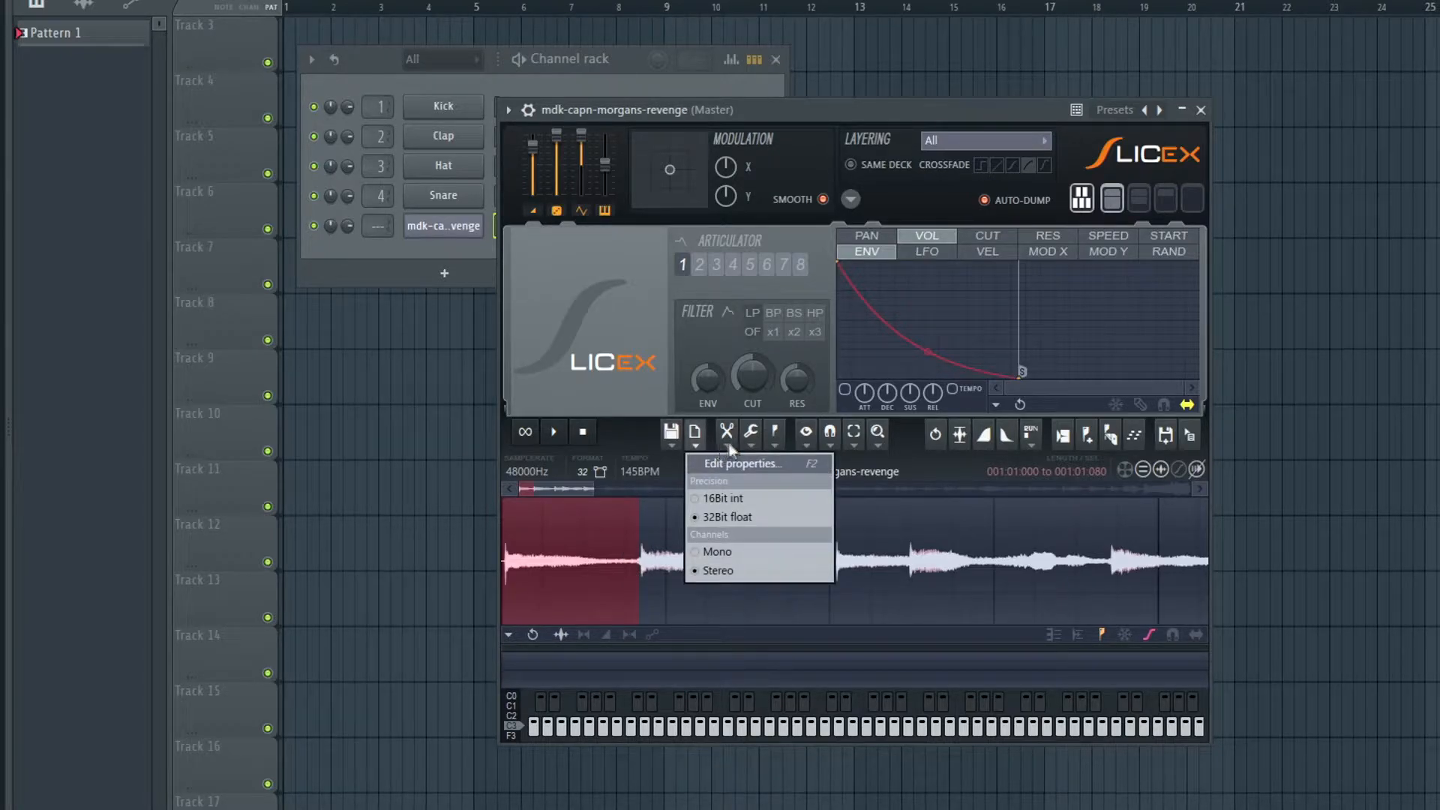
left_click(802, 481)
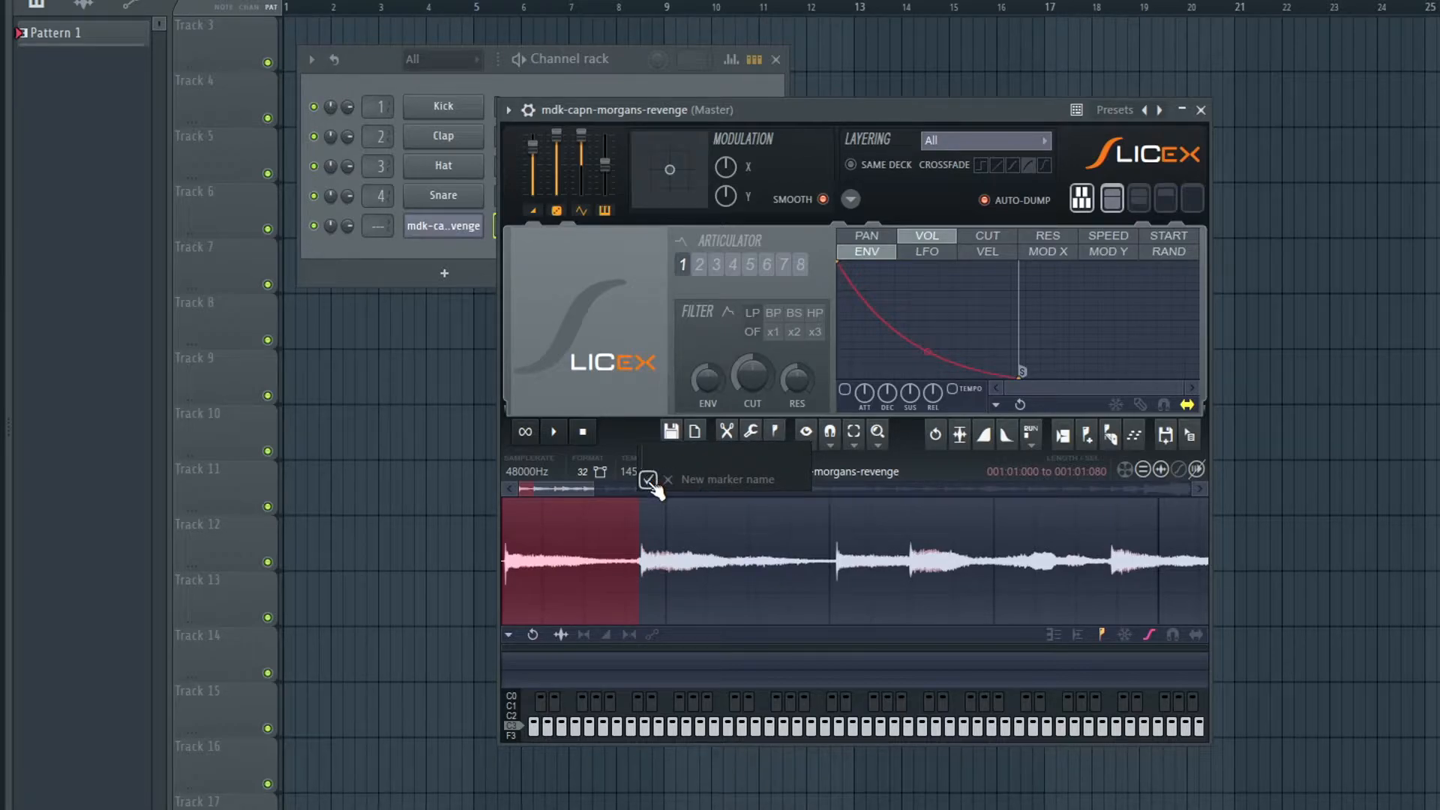
key("Escape")
Add a region on the selected first note, leaving its name blank
key("alt+m")
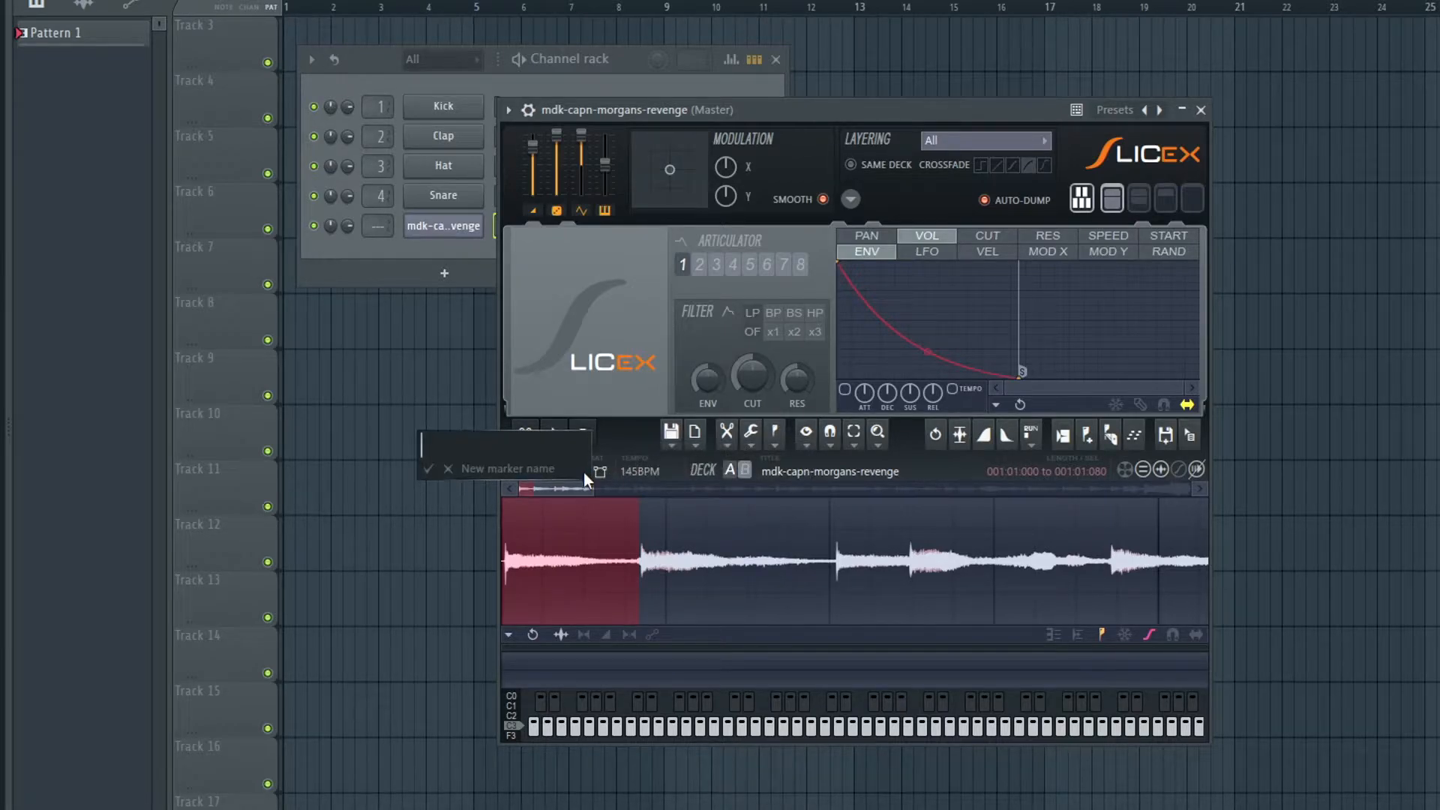
key("Return")
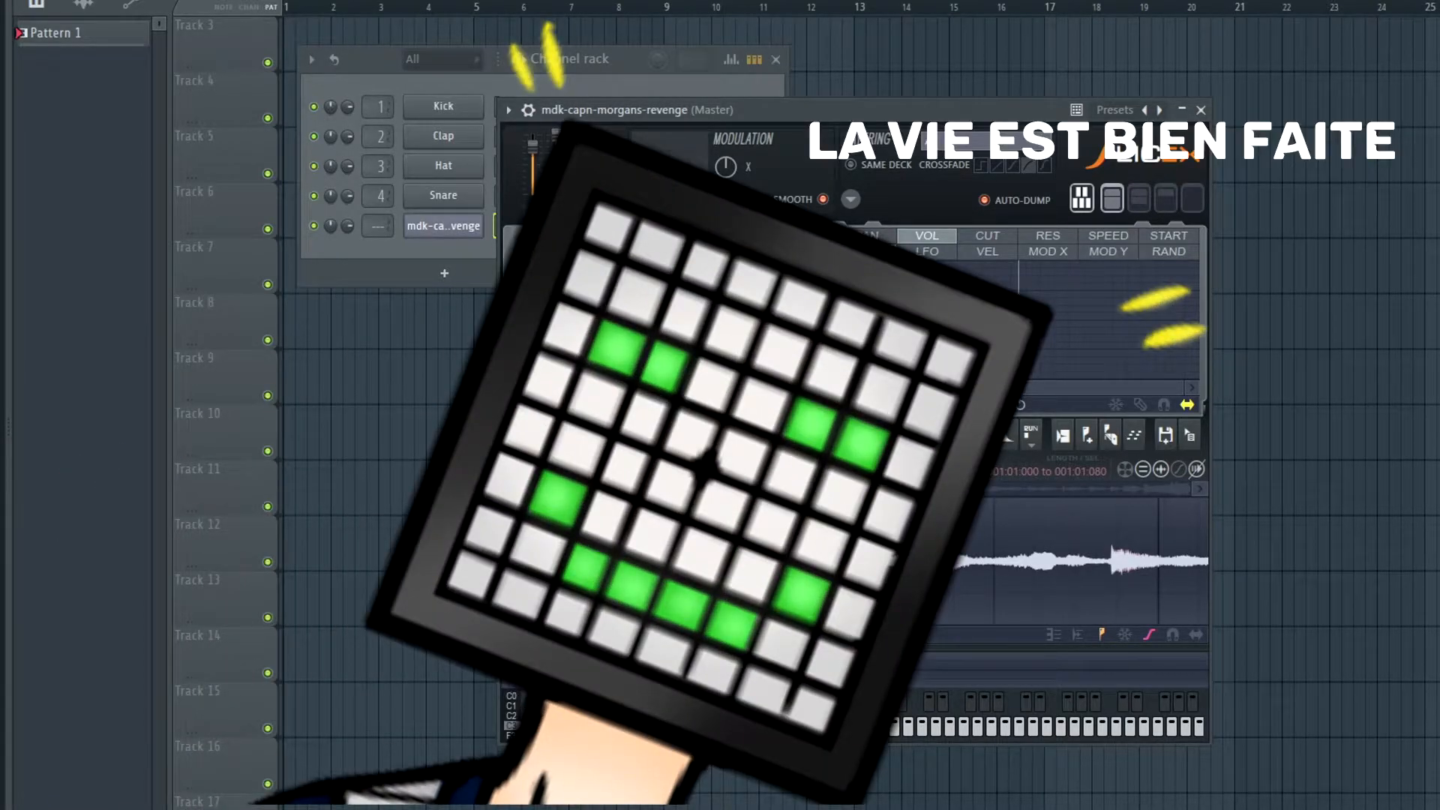
Add slice markers to the following notes, selecting the fourth note from 001:03:045 to 001:04:067
left_click(902, 562)
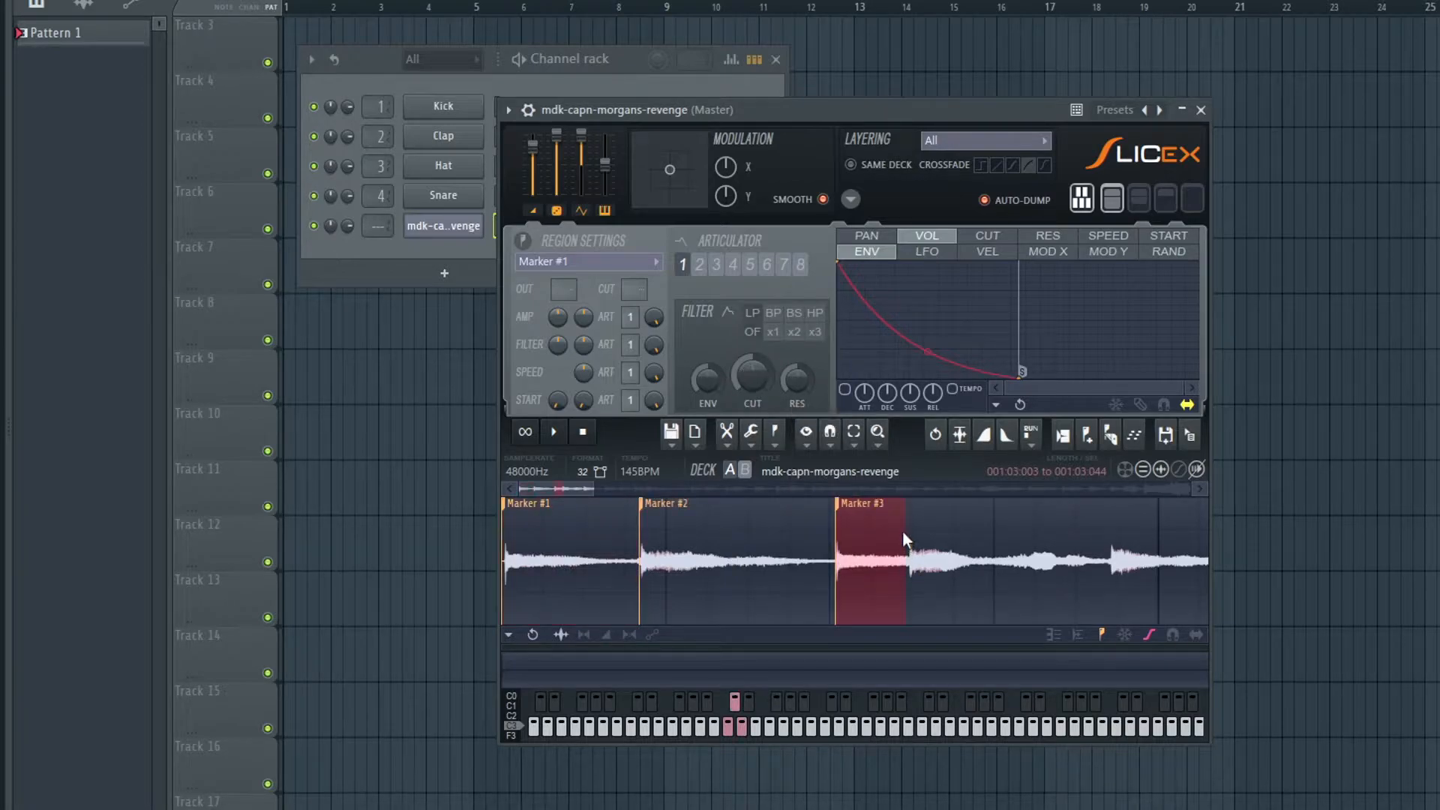
left_click_drag(906, 528, 969, 532)
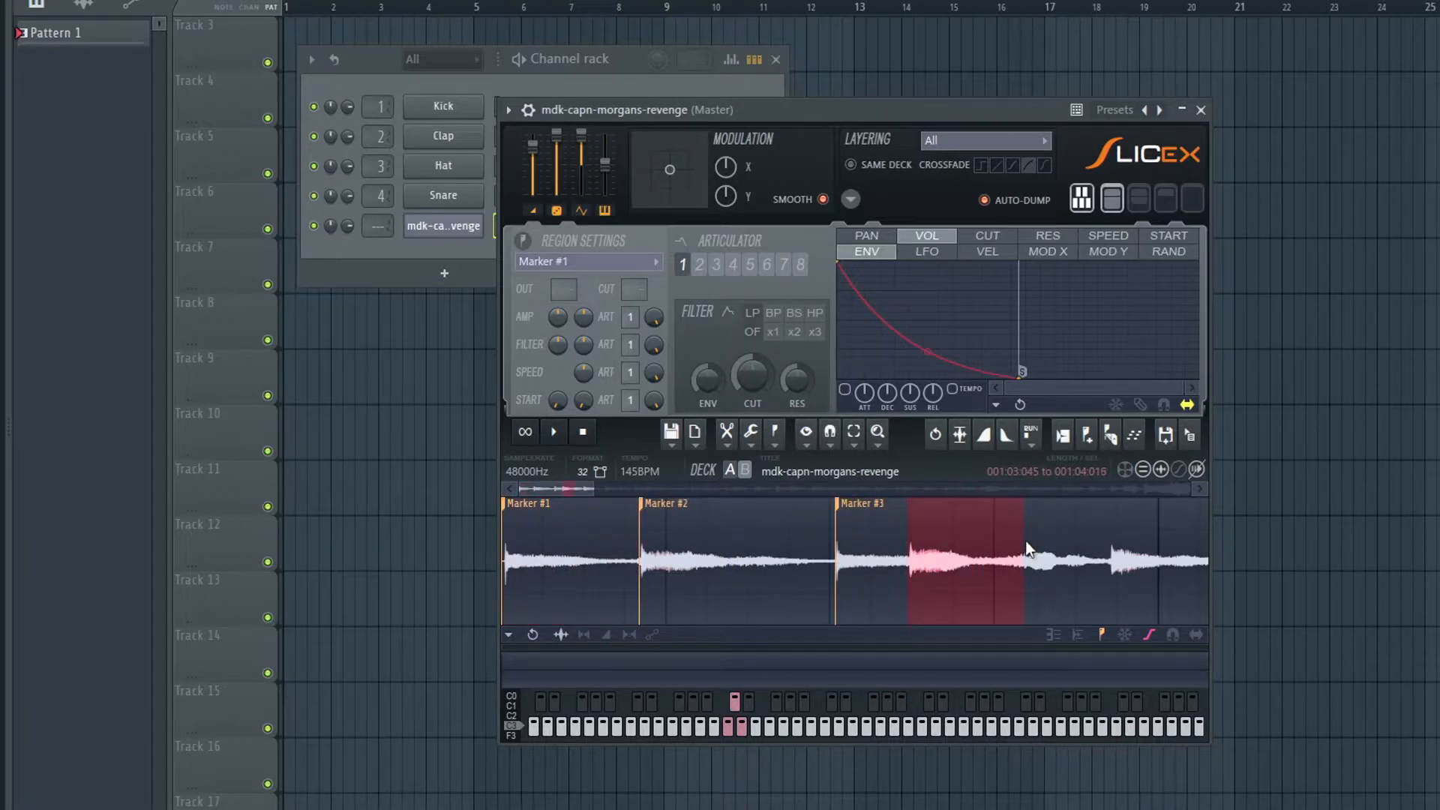
left_click_drag(1065, 541, 1110, 541)
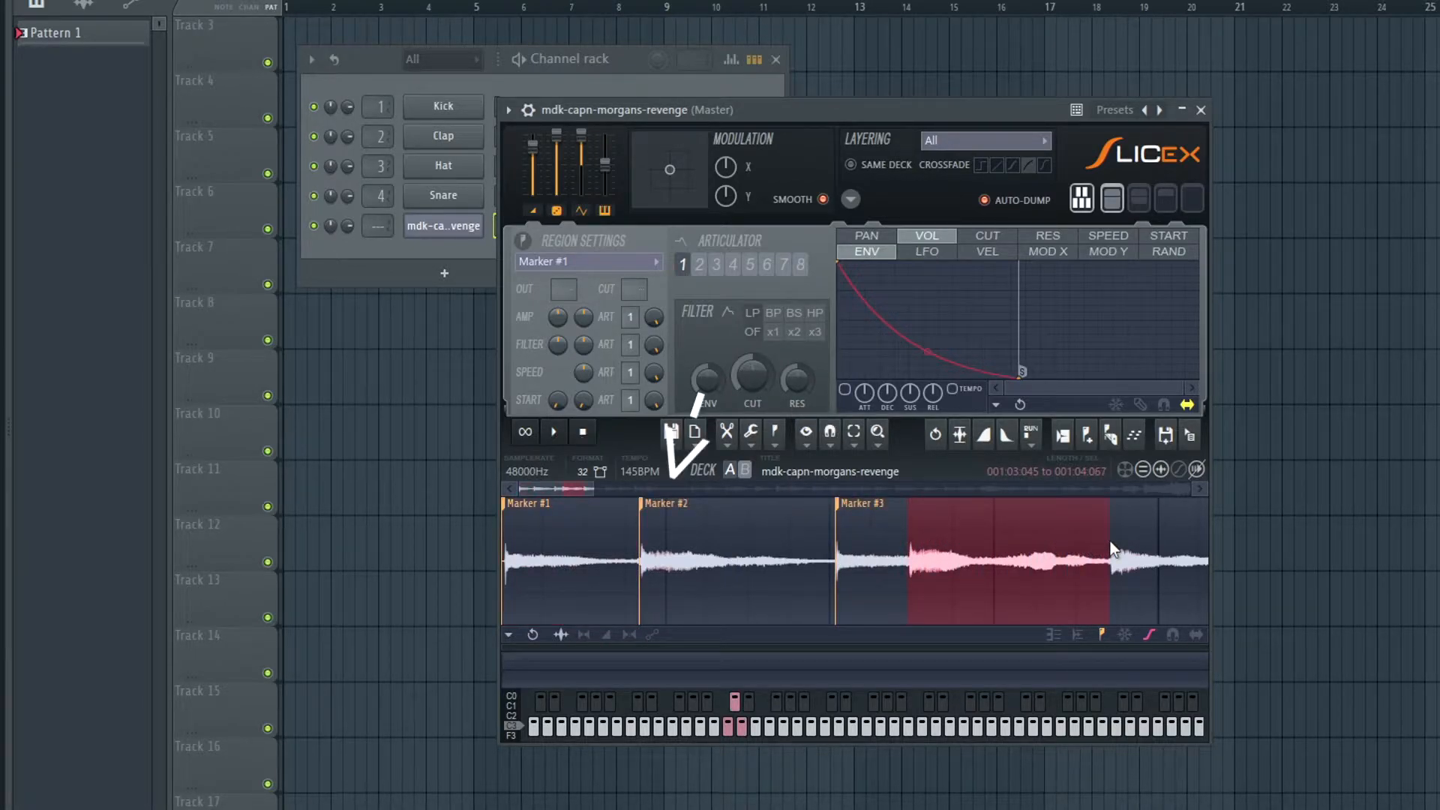
key("Insert")
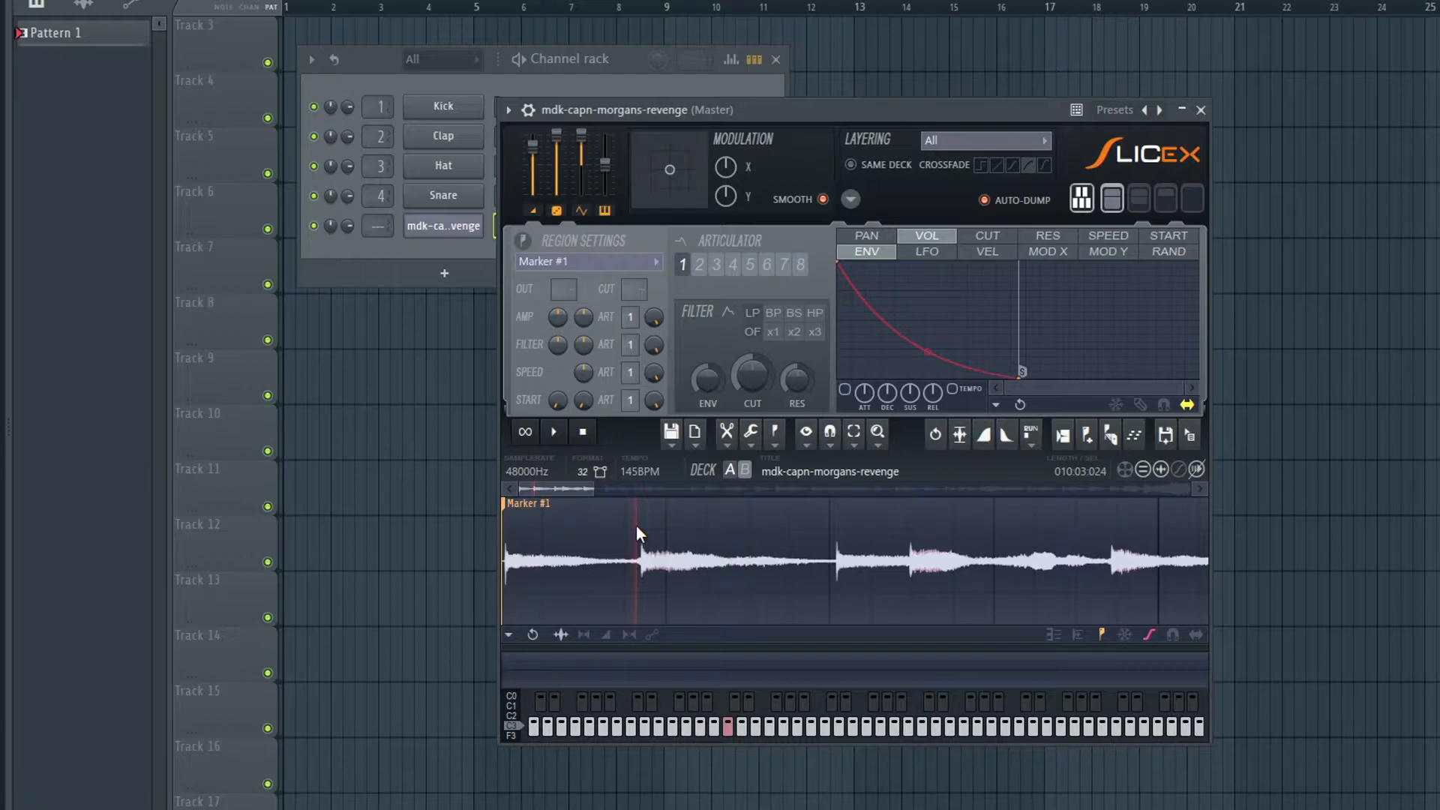
key("Insert")
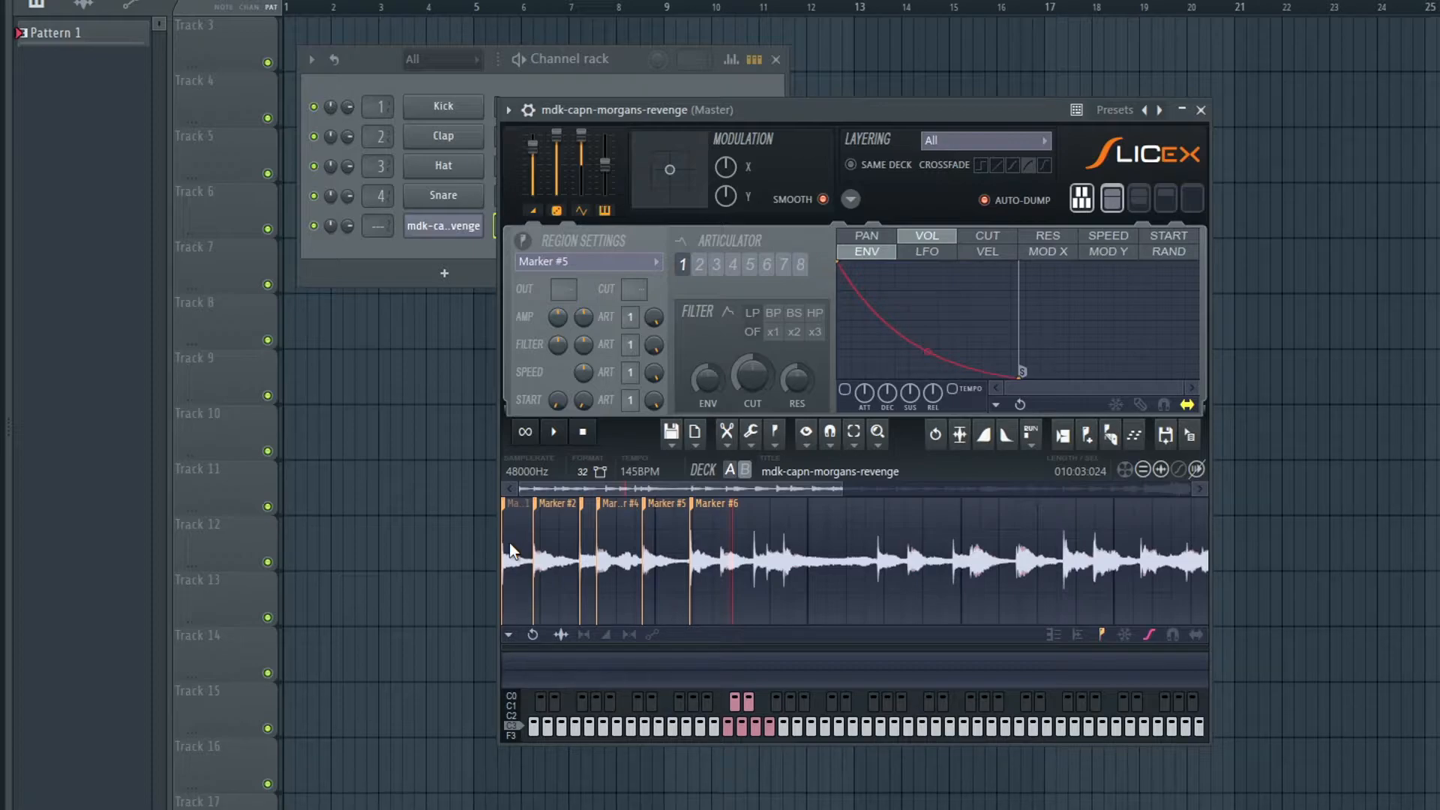
Play back the first five slices one after another to check where they are cut
left_click(510, 543)
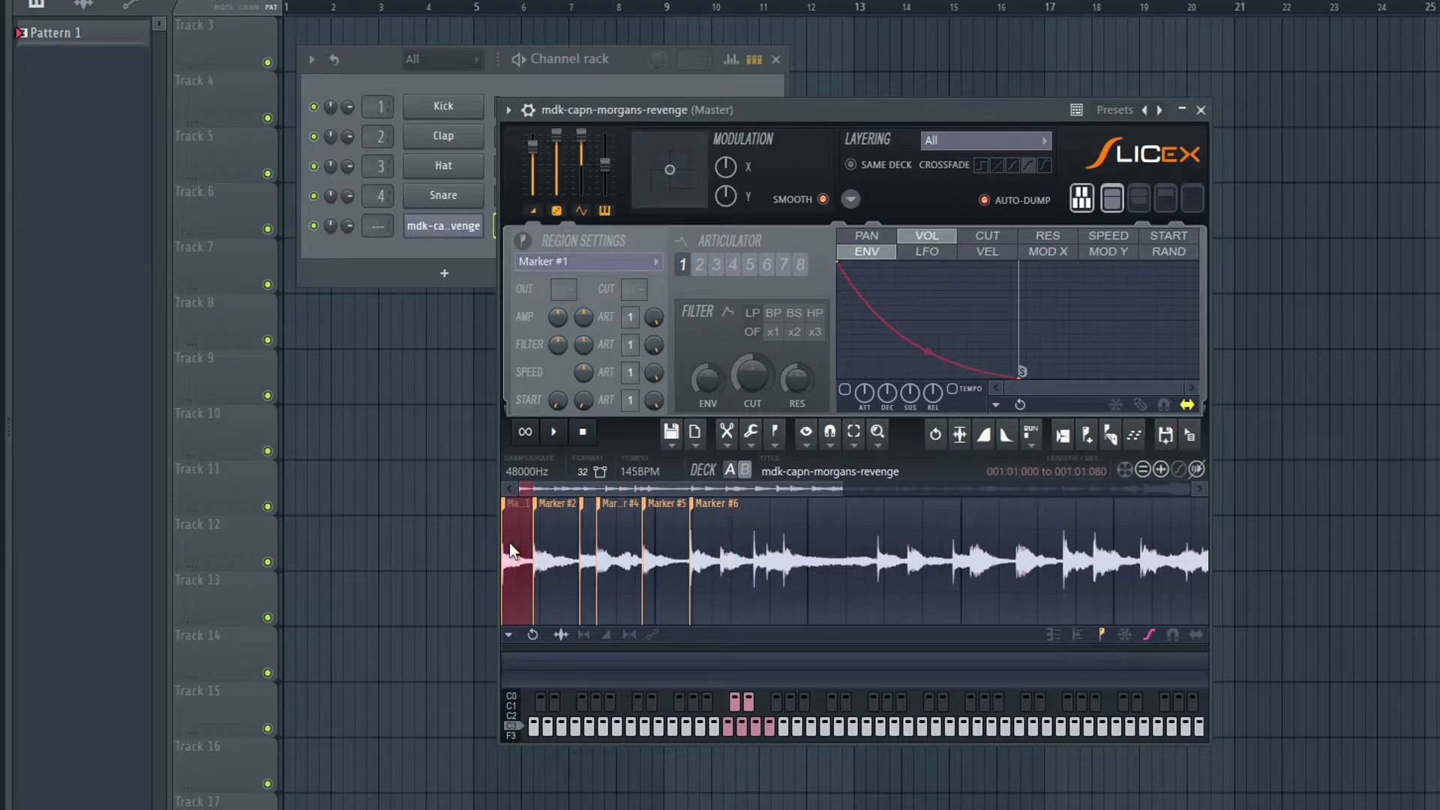
left_click(540, 542)
left_click(588, 569)
left_click(610, 567)
left_click(668, 572)
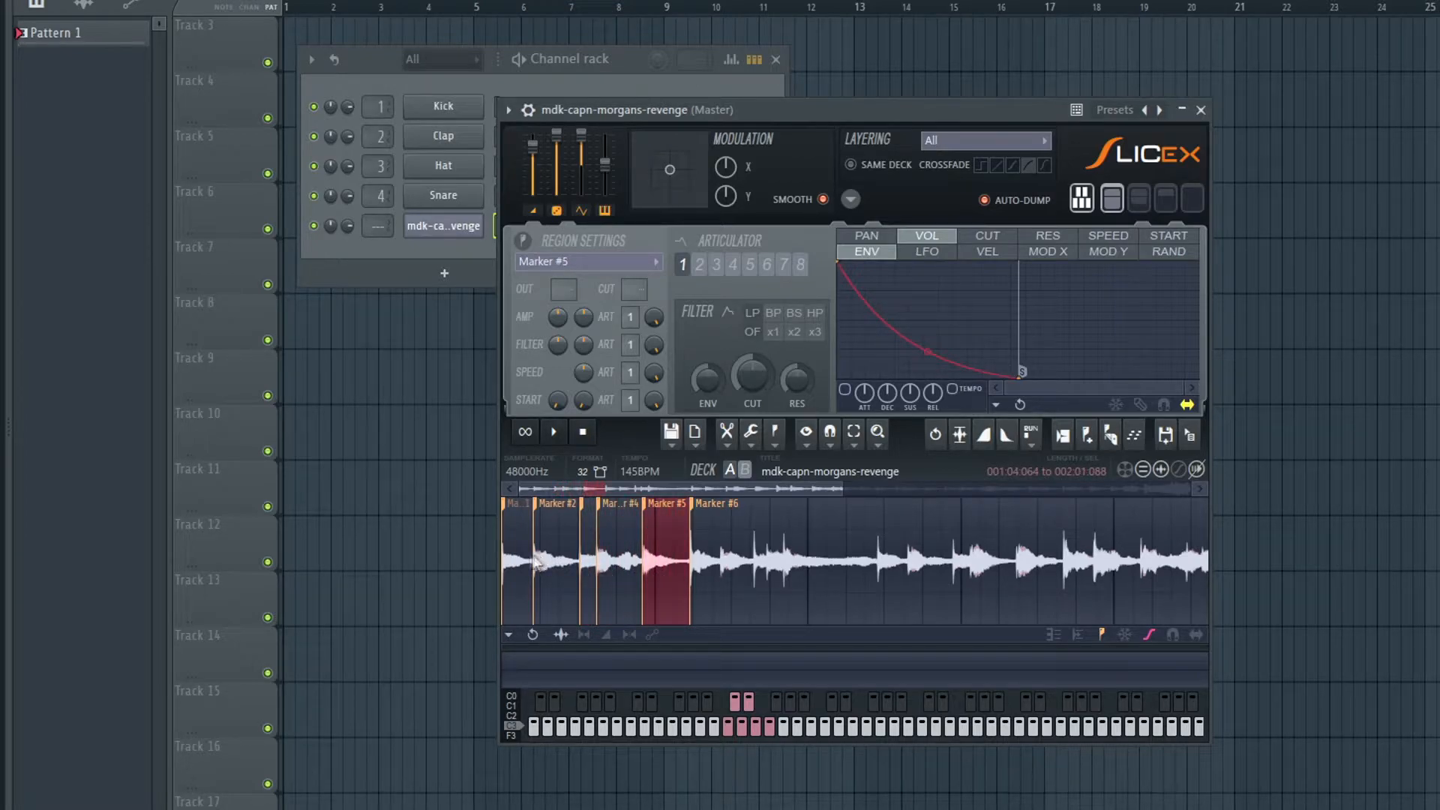
left_click(516, 567)
left_click(589, 586)
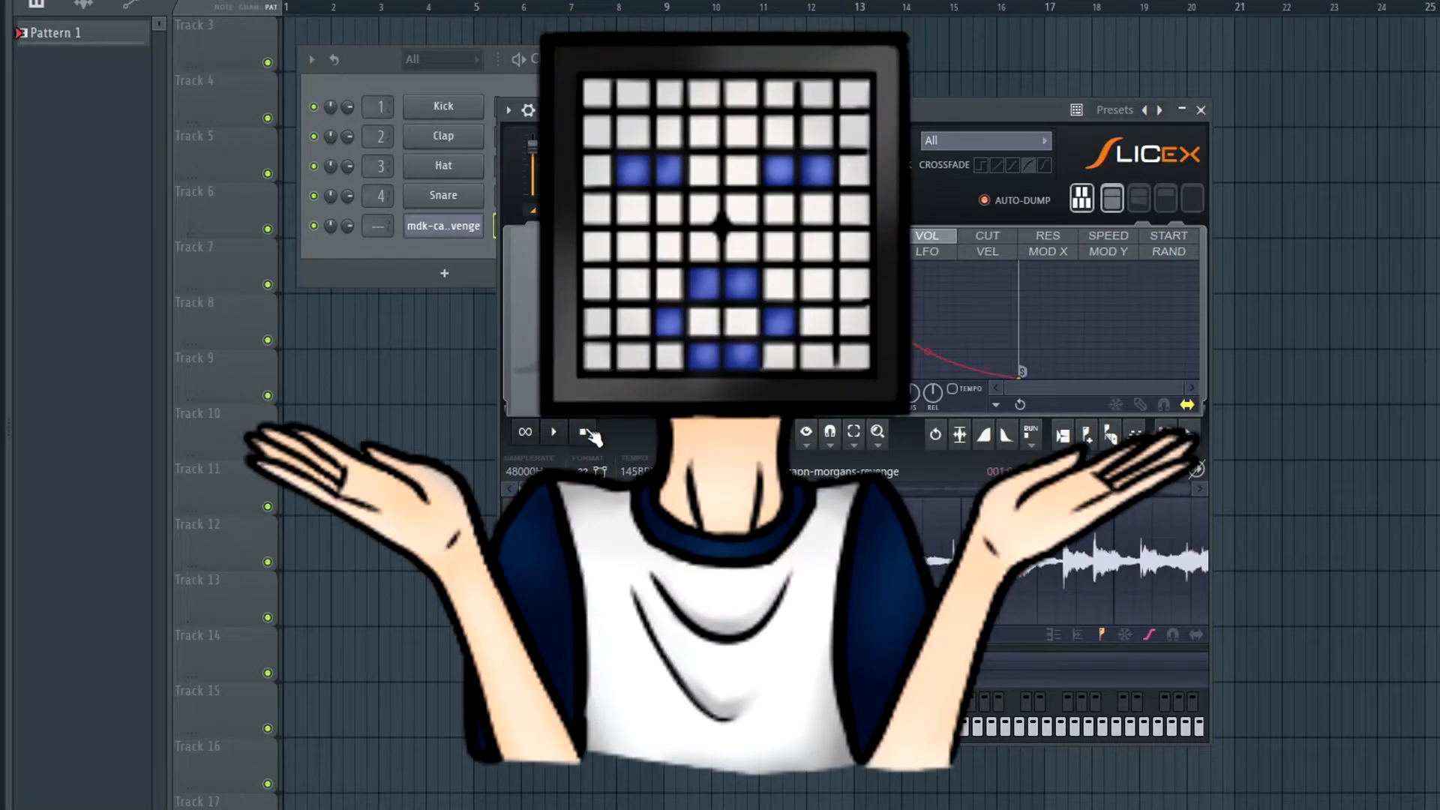
Slice the selected section of the sample automatically with medium auto-slicing
left_click(775, 434)
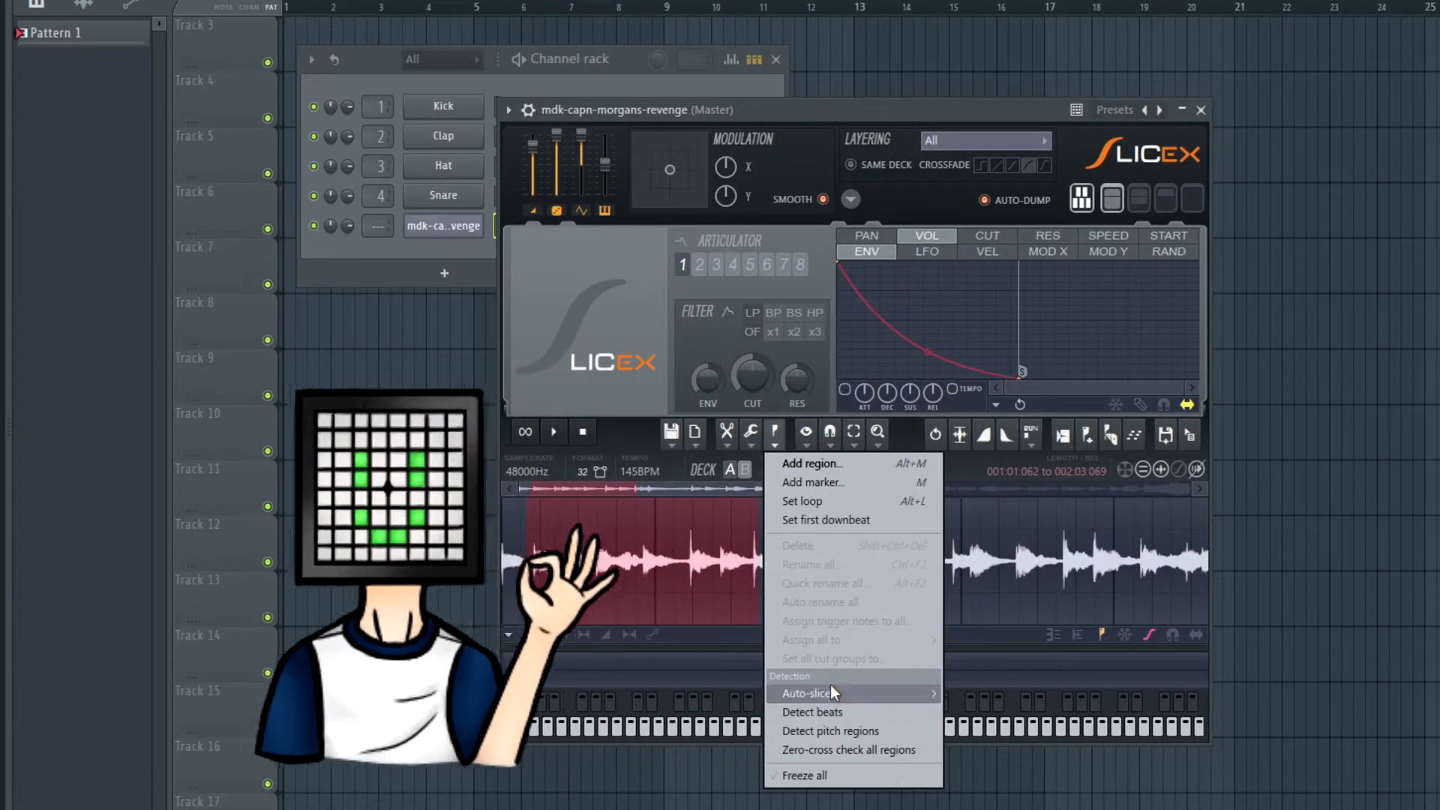
mouse_move(808, 689)
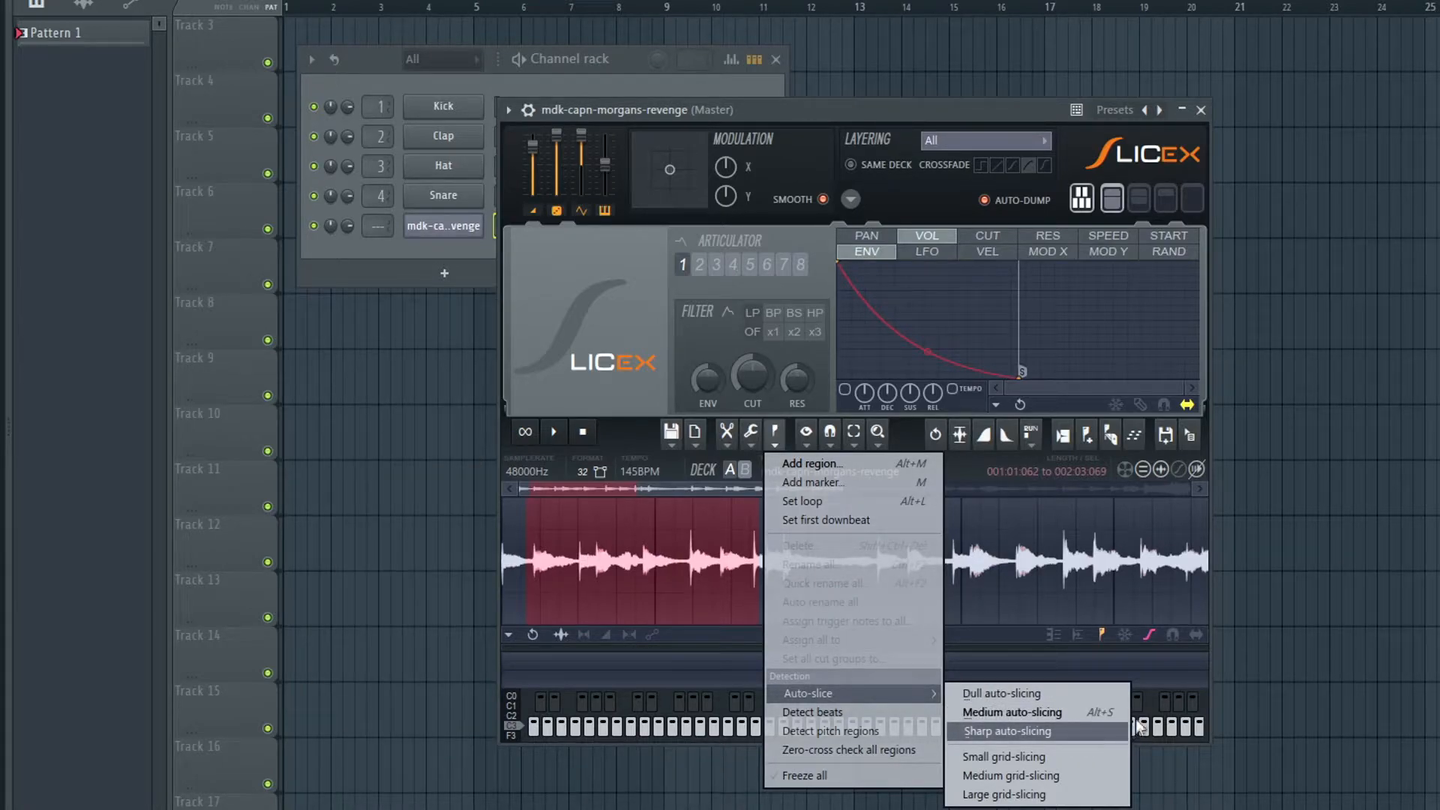
left_click(1111, 713)
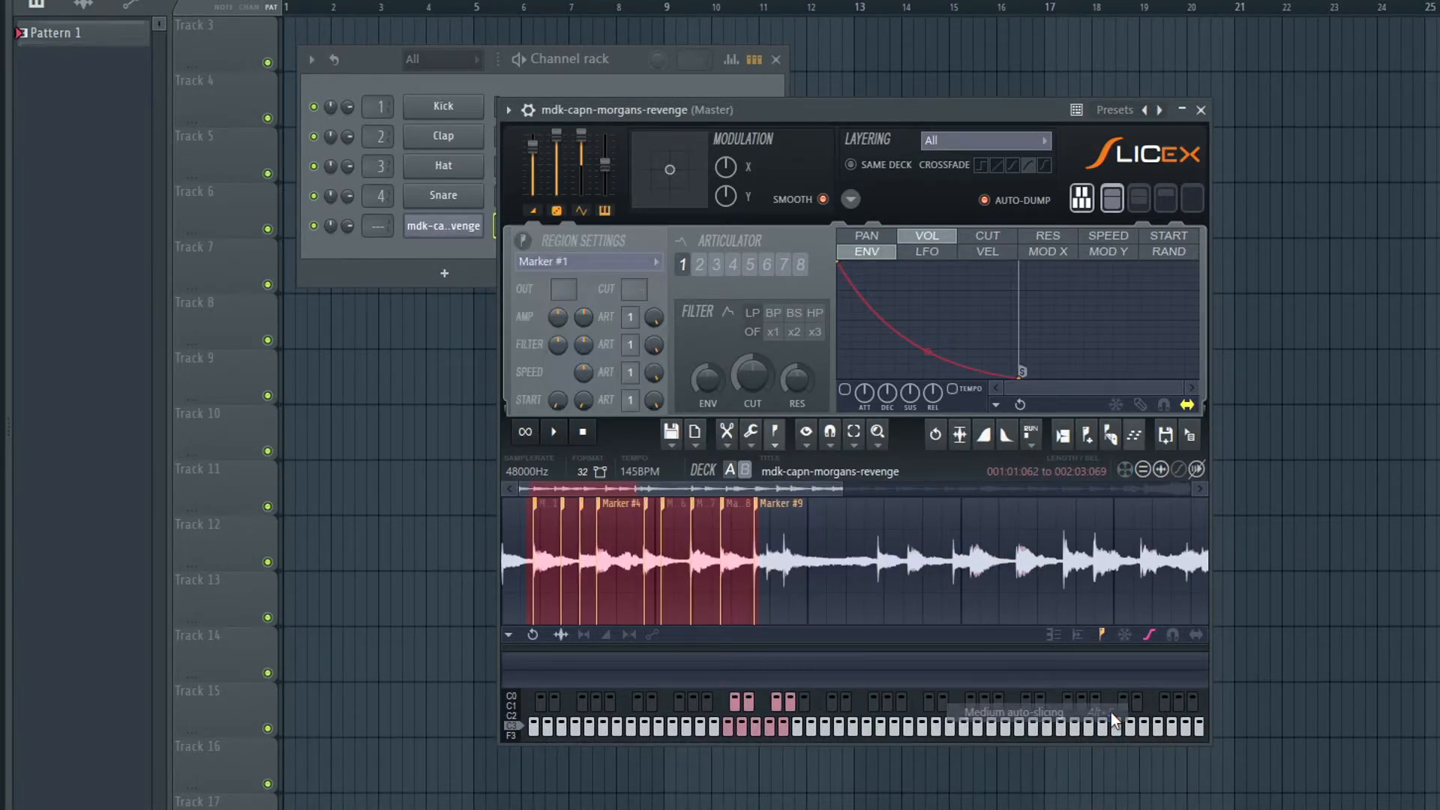
scroll(667, 585, "down", 1)
scroll(528, 559, "up", 2)
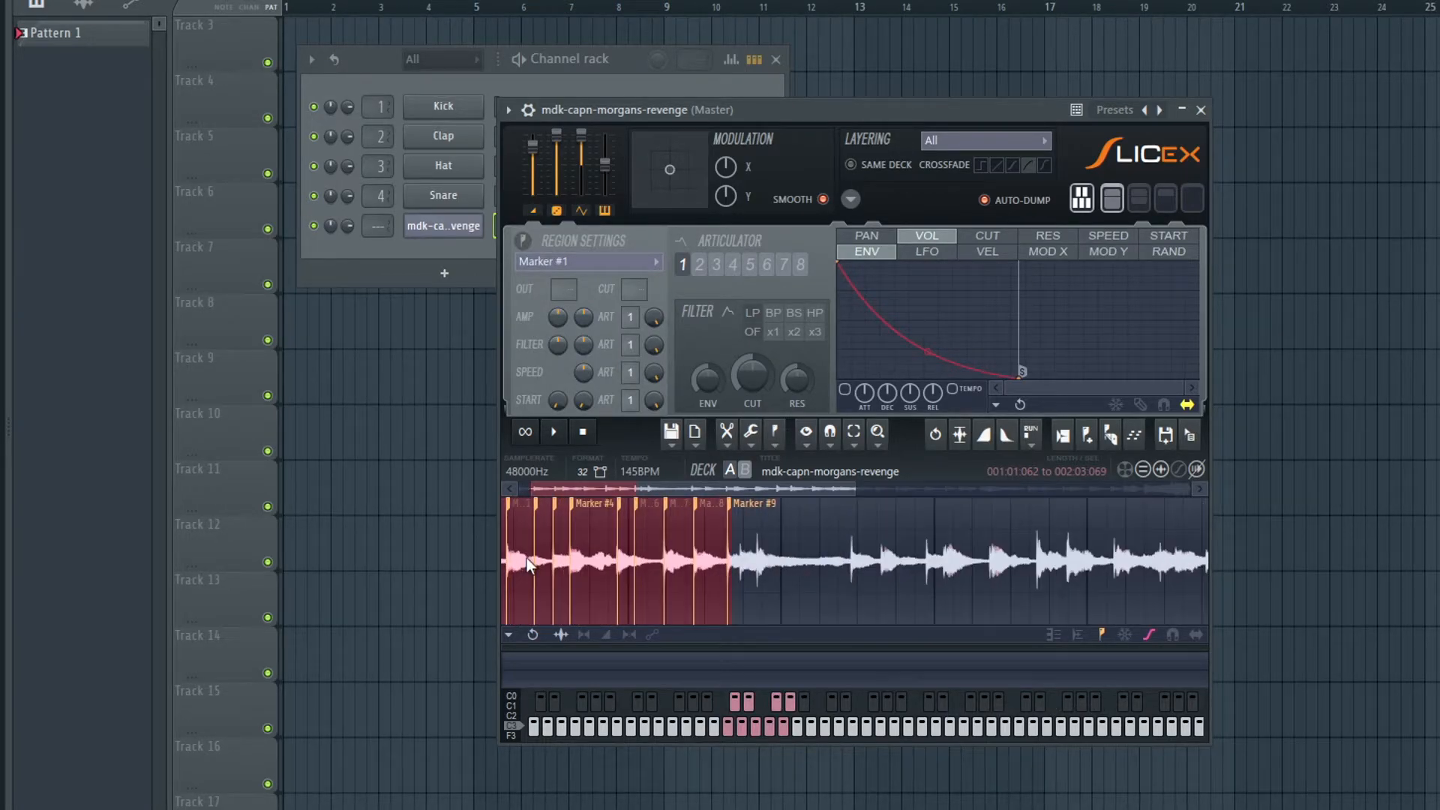
left_click_drag(623, 486, 582, 486)
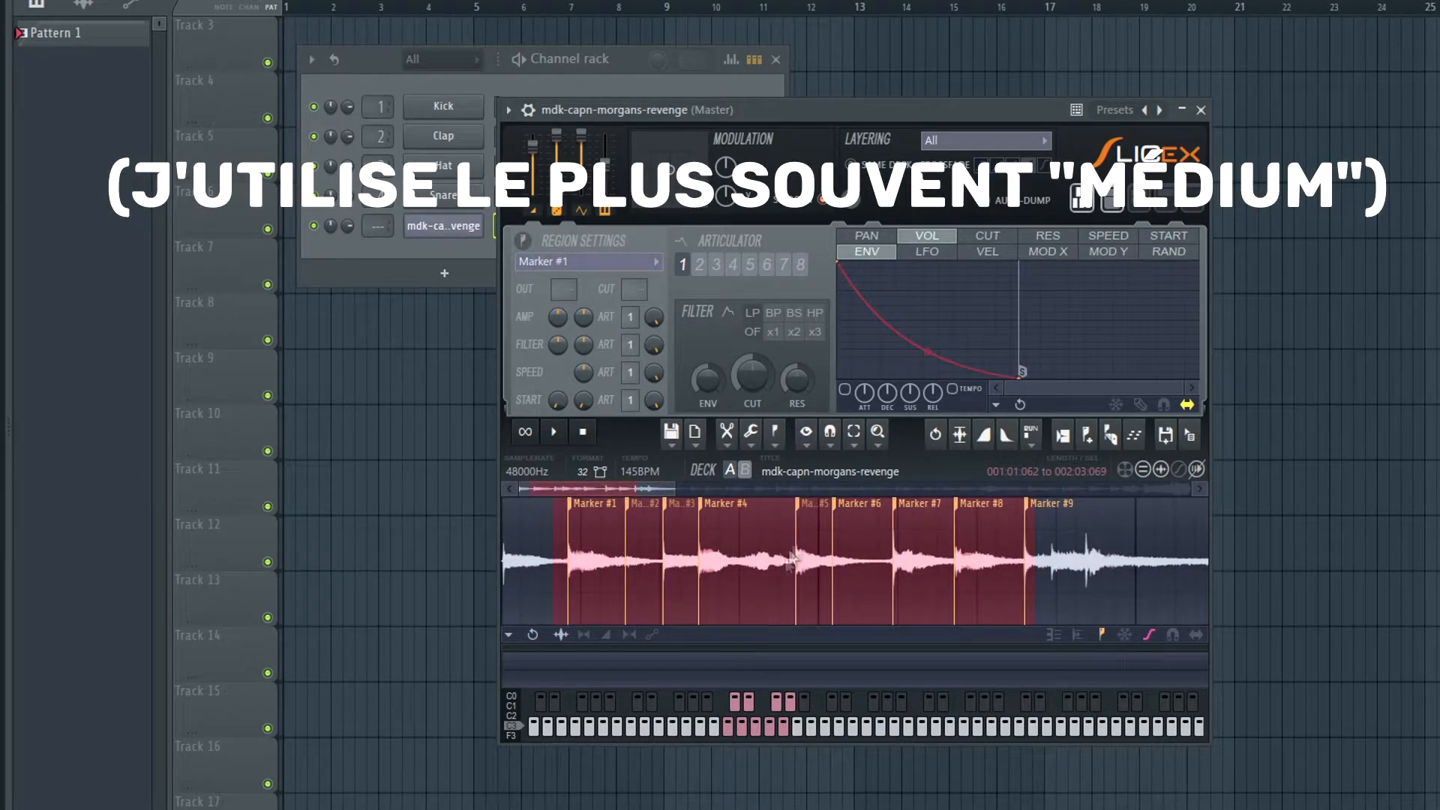
Clear the selection and add a slice marker at the very start of the sample
left_click(535, 538)
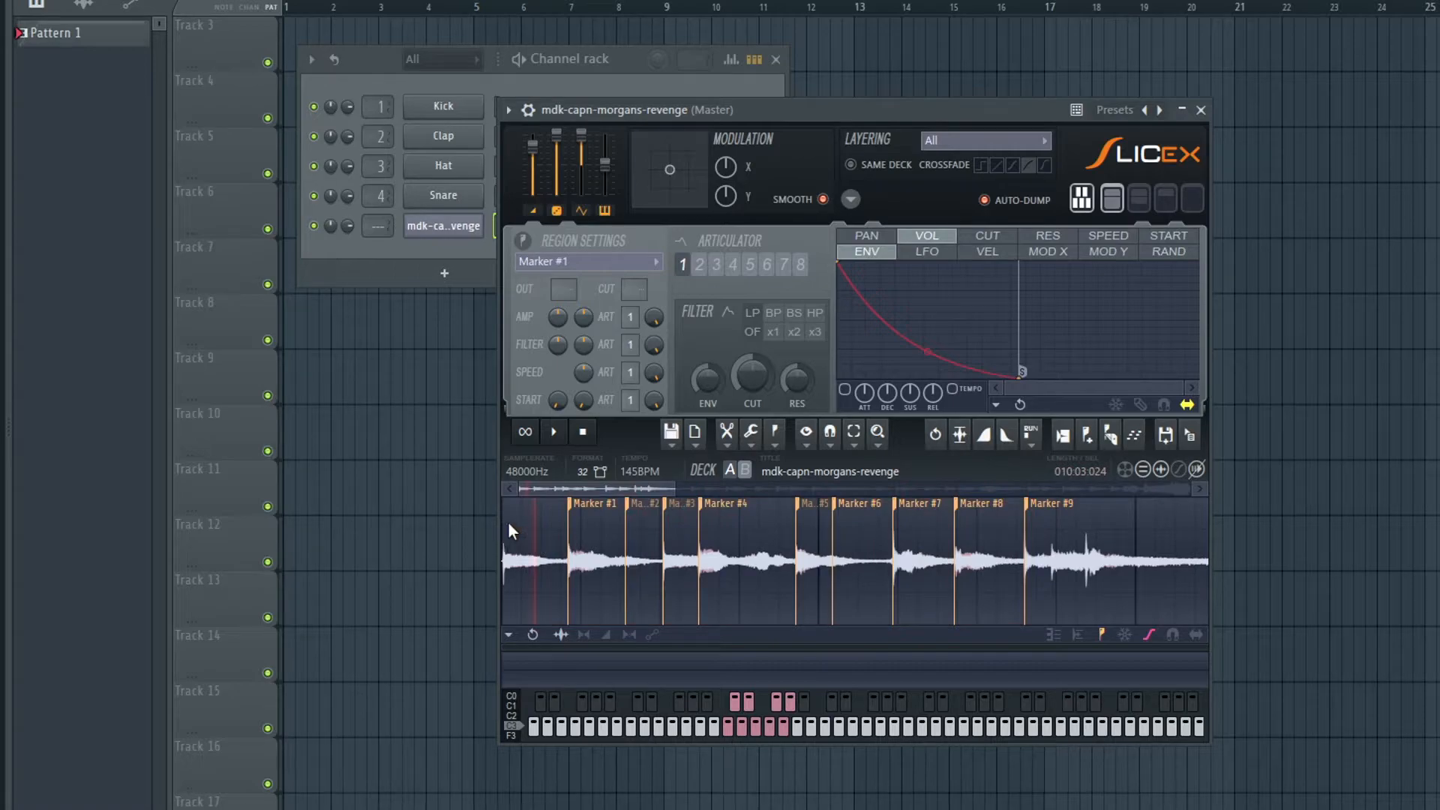
left_click(504, 519)
key("ctrl+m")
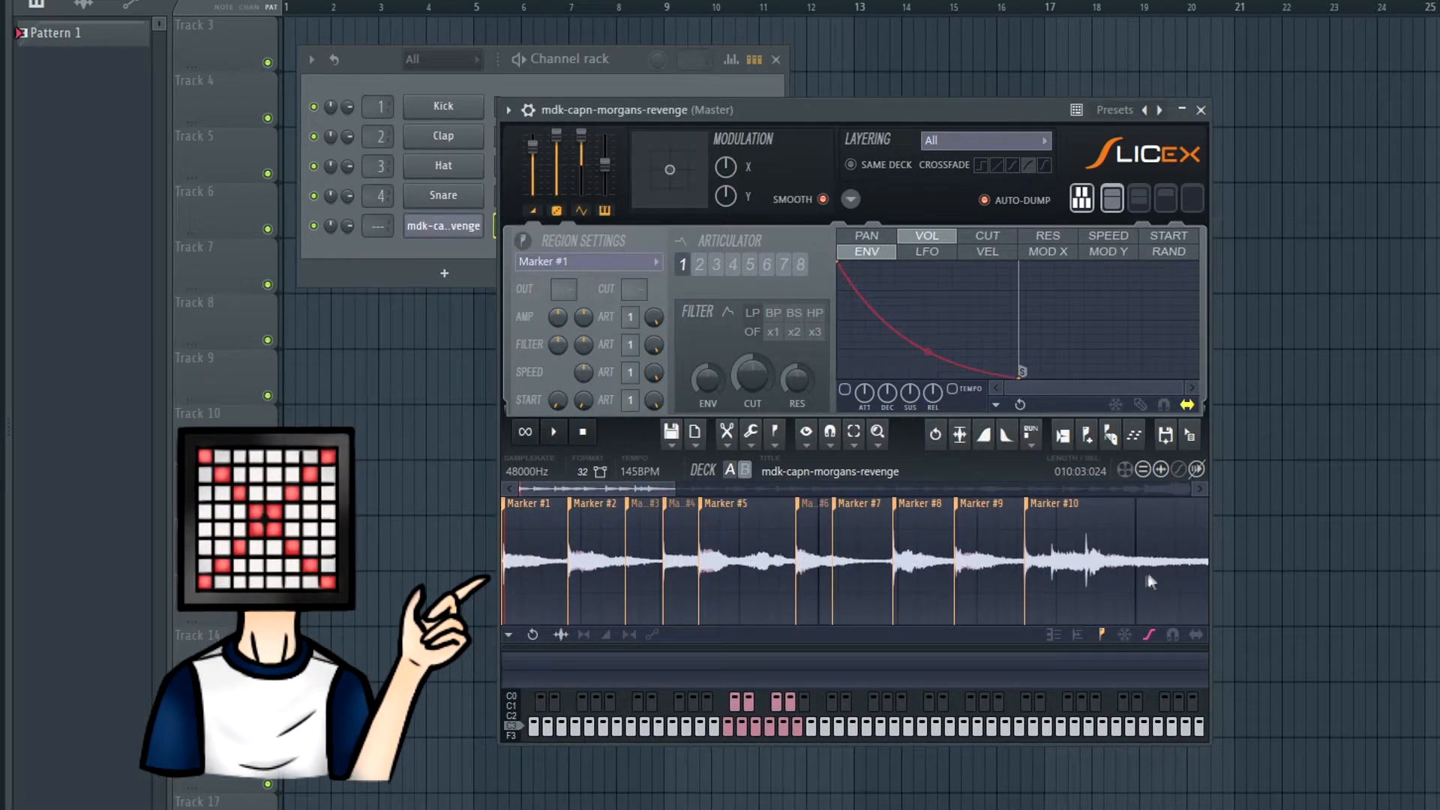
Play the first slices to check their cuts and delete the superfluous Marker #3
left_click(537, 559)
left_click(615, 588)
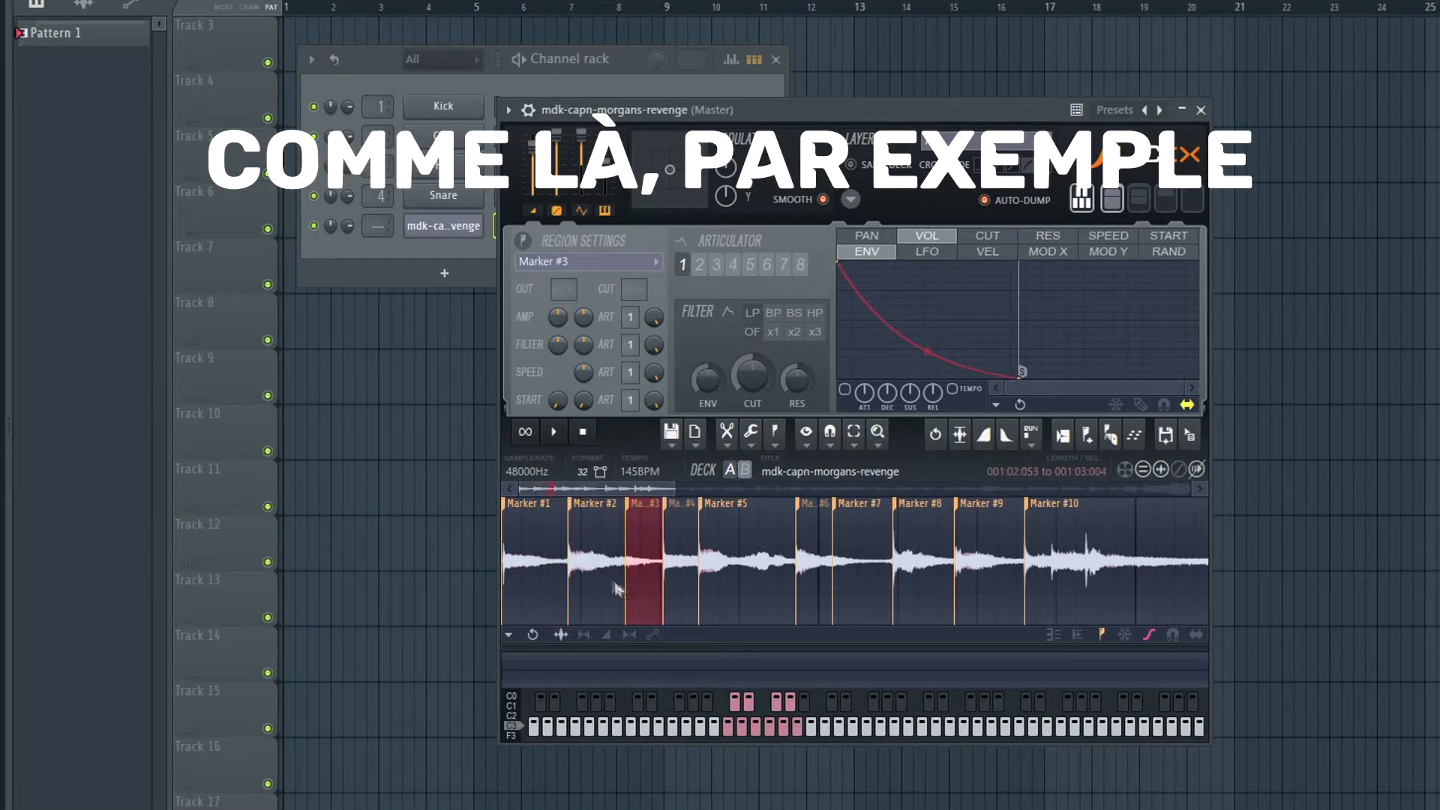
right_click(641, 521)
left_click(660, 534)
Play the next slices and delete the superfluous marker right after Marker #5
left_click(609, 564)
left_click(762, 589)
left_click(814, 619)
right_click(841, 503)
left_click(862, 529)
Play the remaining slices one after another up to Marker #8 to check the cuts, and stop playback
left_click(553, 543)
left_click(616, 557)
left_click(742, 577)
left_click(876, 611)
left_click(930, 604)
left_click(975, 597)
double_click(1045, 590)
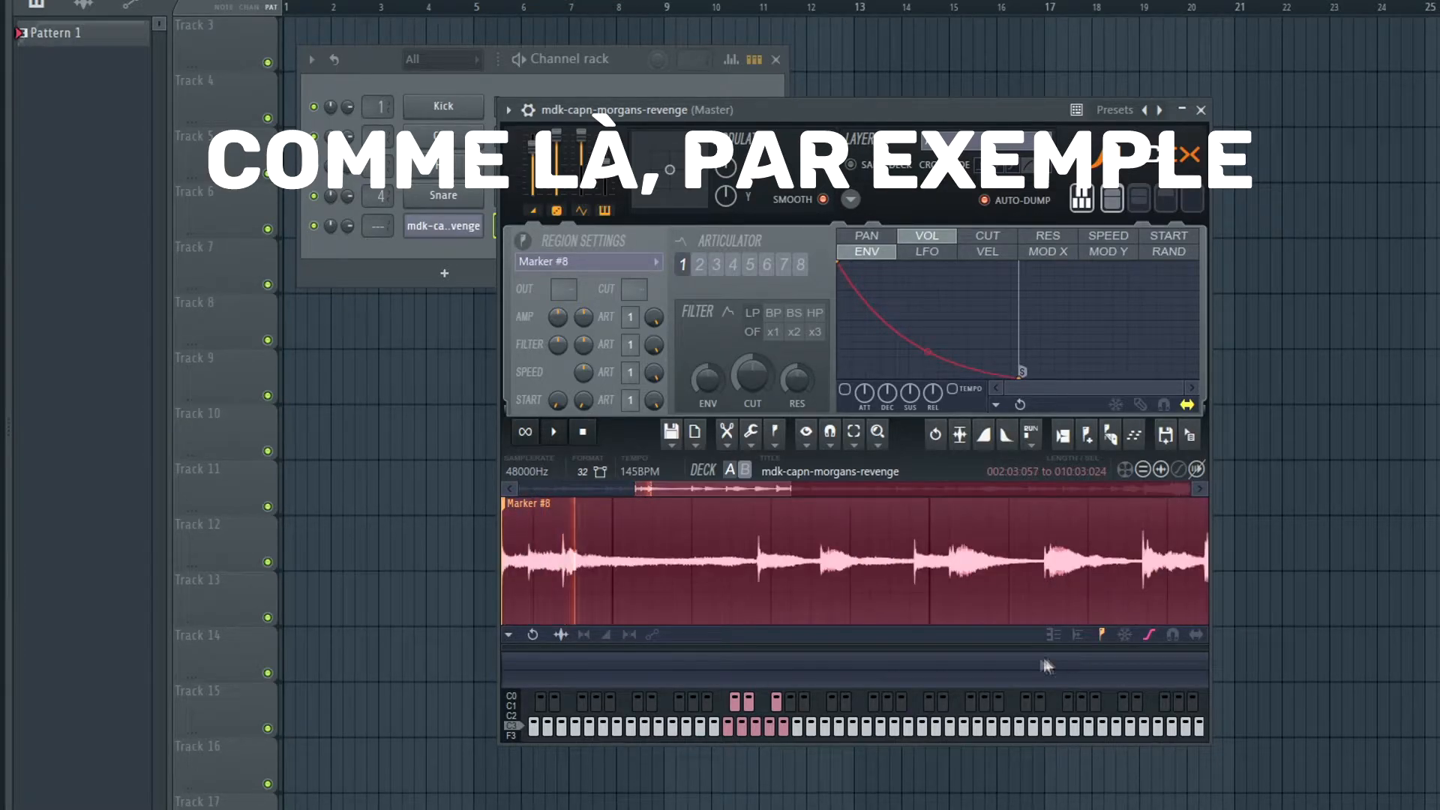
scroll(750, 528, "down", 6)
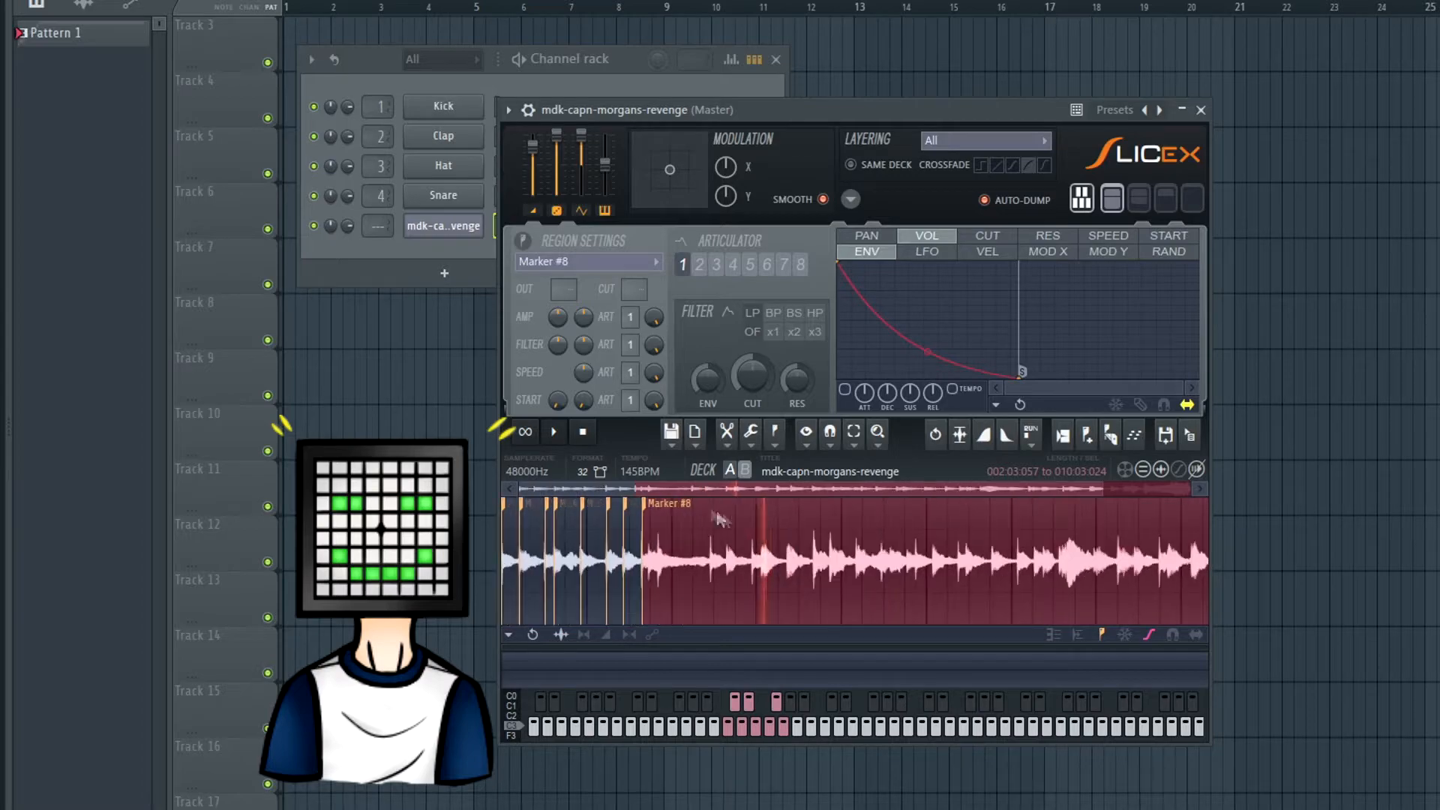
left_click(587, 432)
left_click(700, 584)
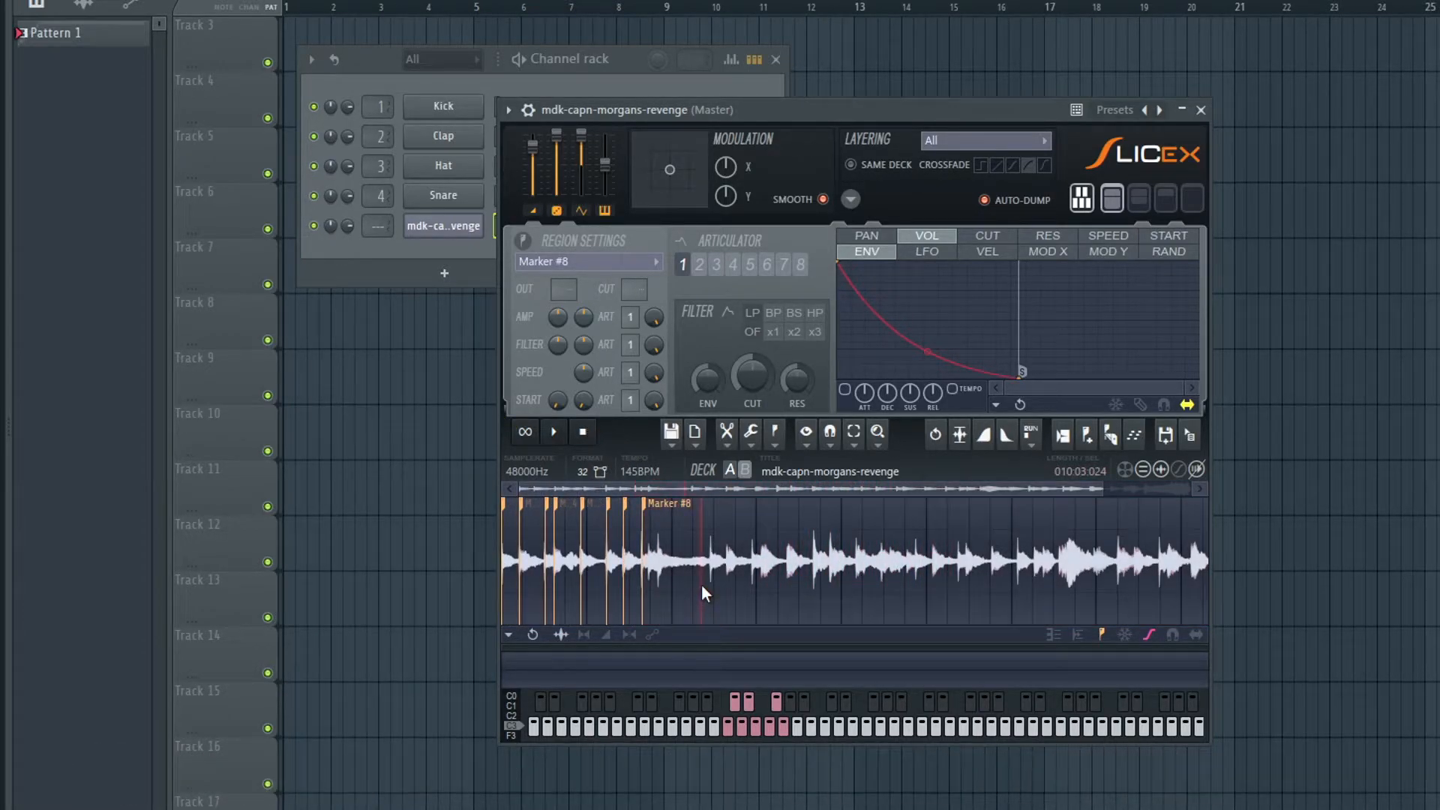
scroll(604, 571, "up", 3)
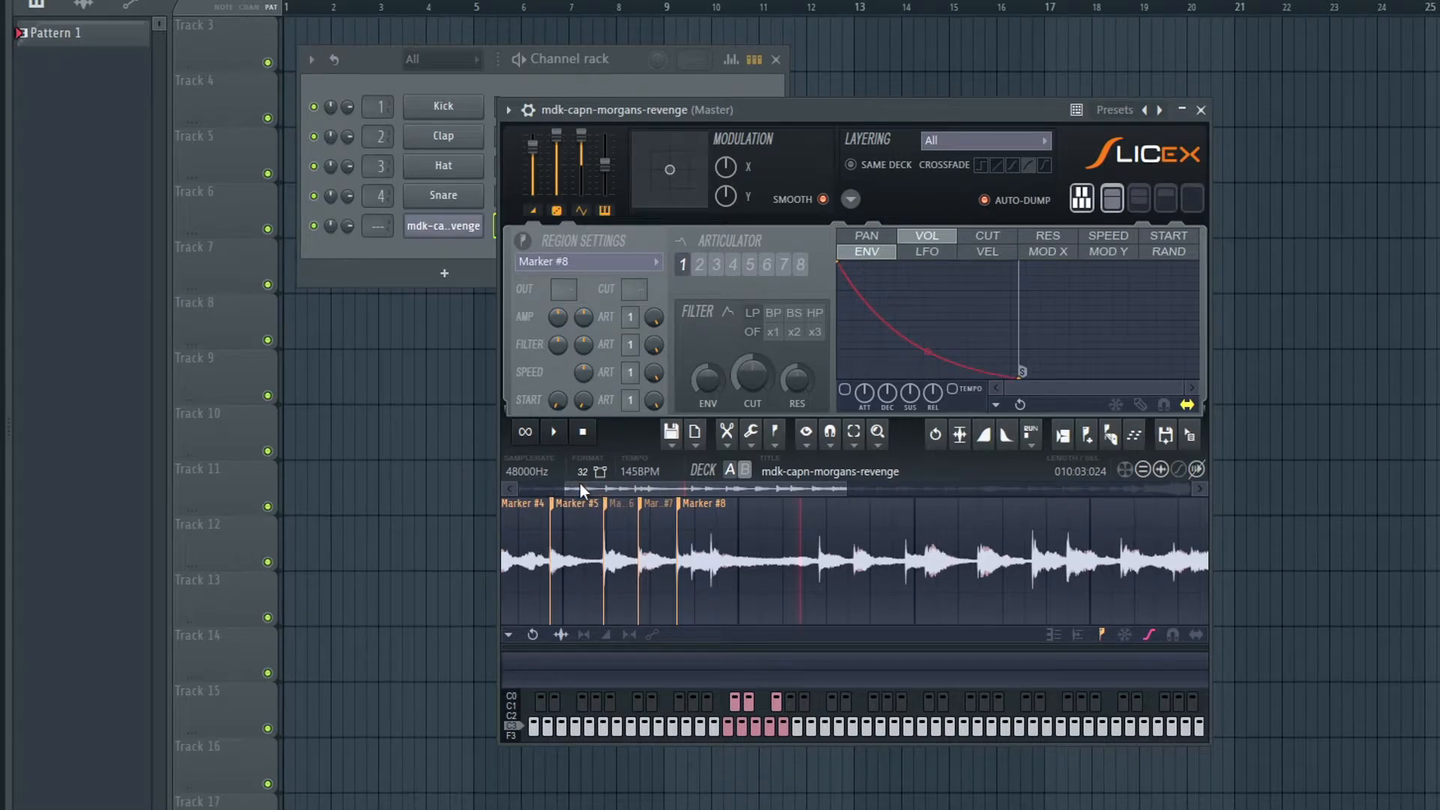
left_click_drag(579, 483, 411, 480)
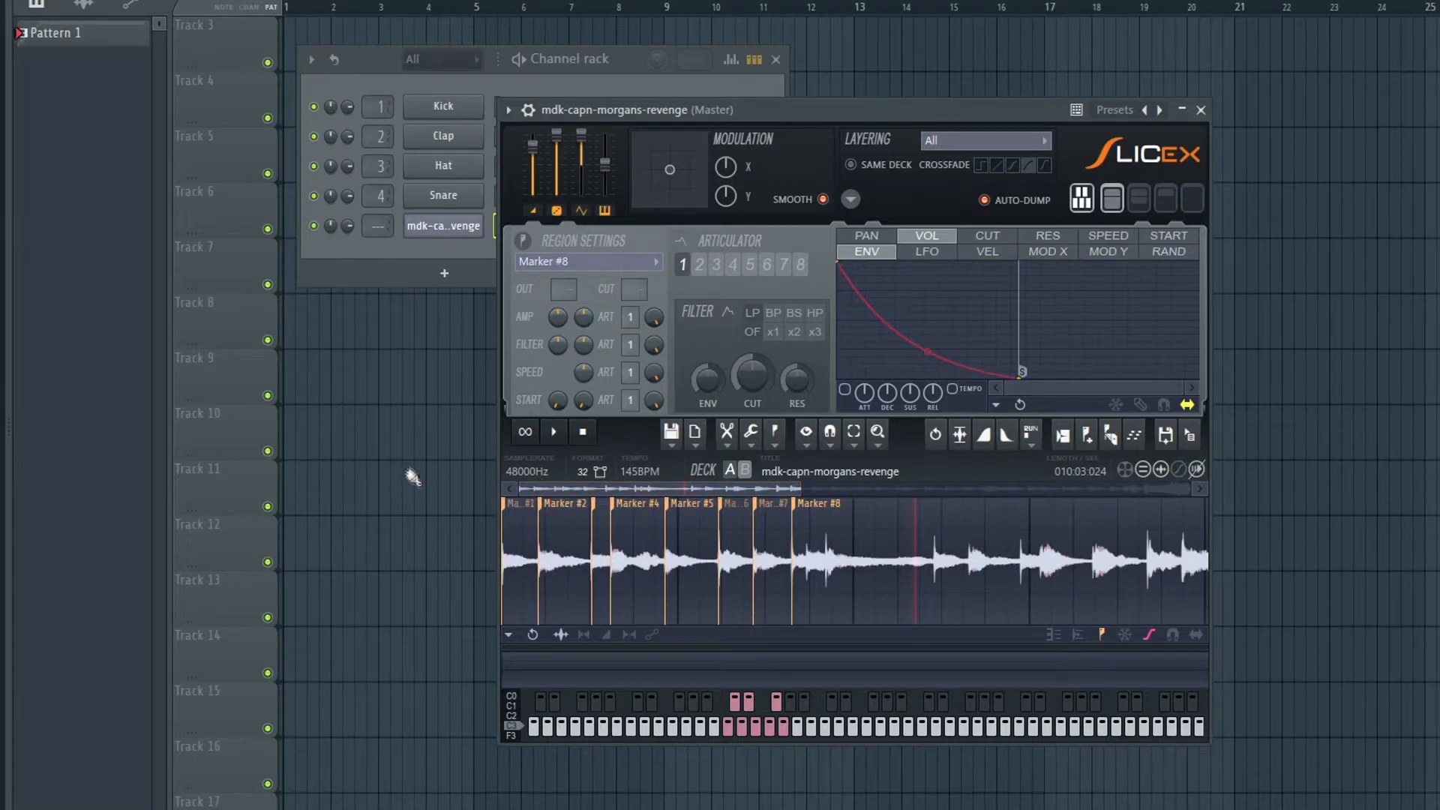
Move the Slicex window aside and remove the Kick, Clap, Hat and Snare channels
left_click_drag(637, 108, 1043, 96)
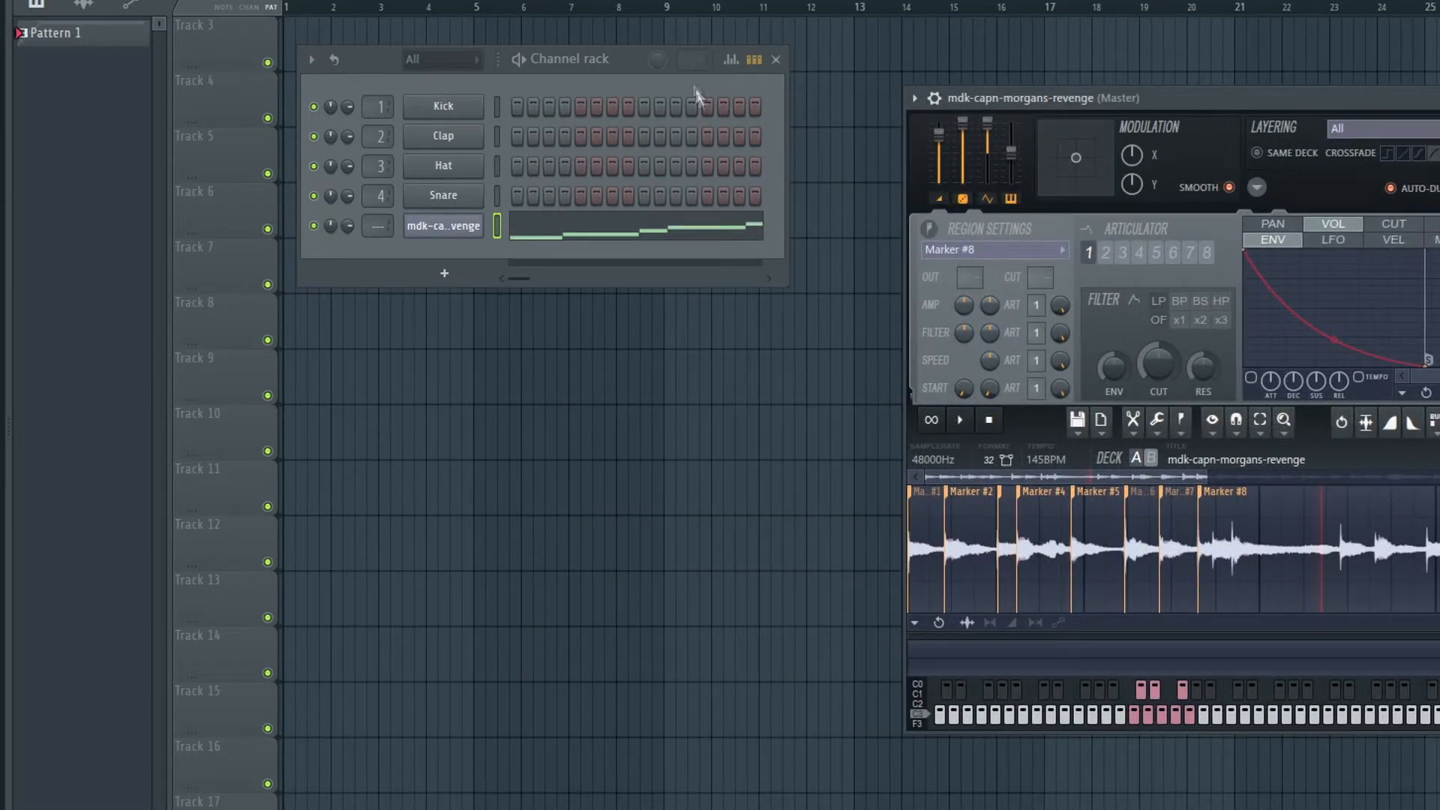
right_click(420, 198)
left_click(444, 184)
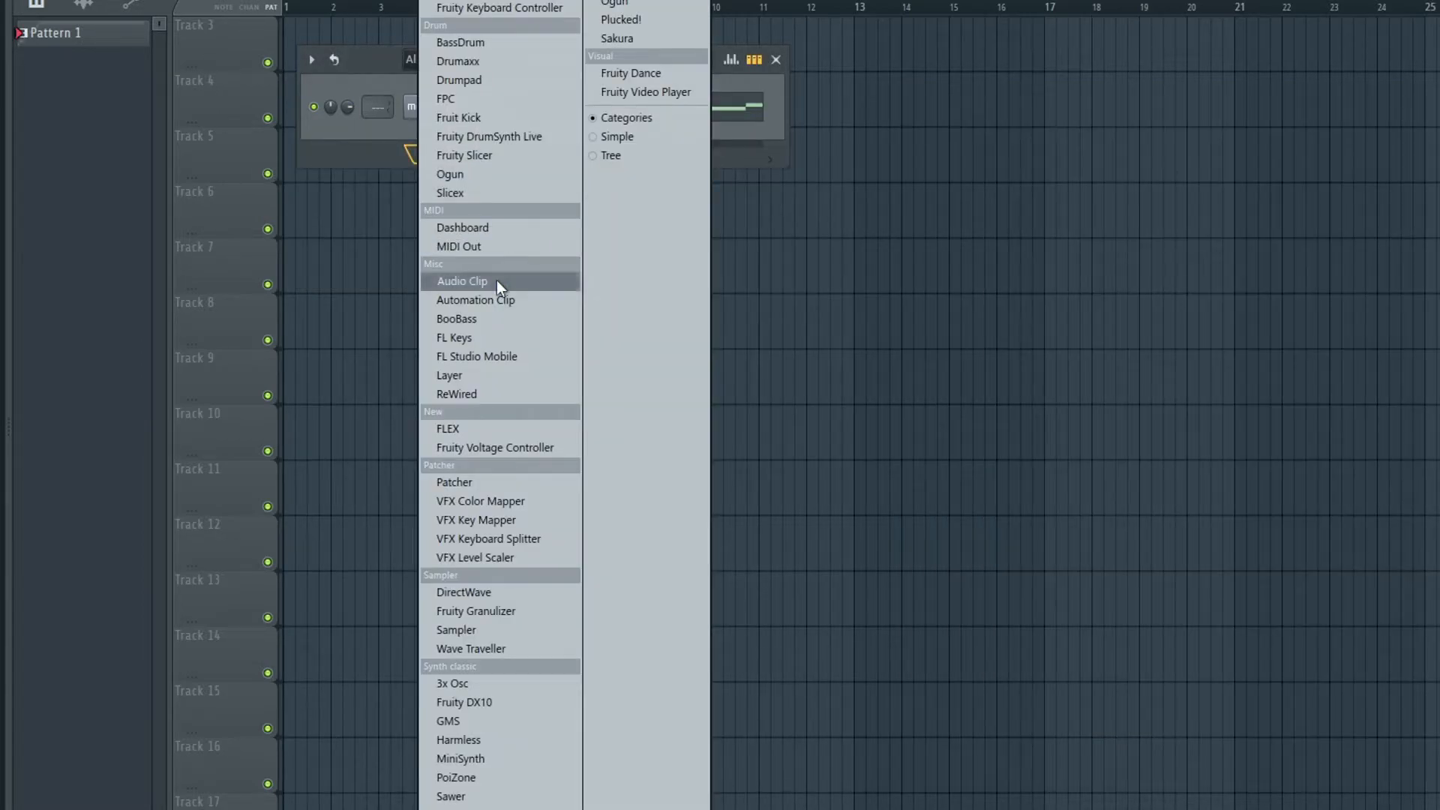
Add three MIDI Out channels to the channel rack, closing each one's plugin window
left_click(487, 246)
left_click(754, 236)
right_click(450, 138)
left_click(498, 309)
left_click(780, 261)
right_click(458, 165)
left_click(512, 338)
left_click(805, 286)
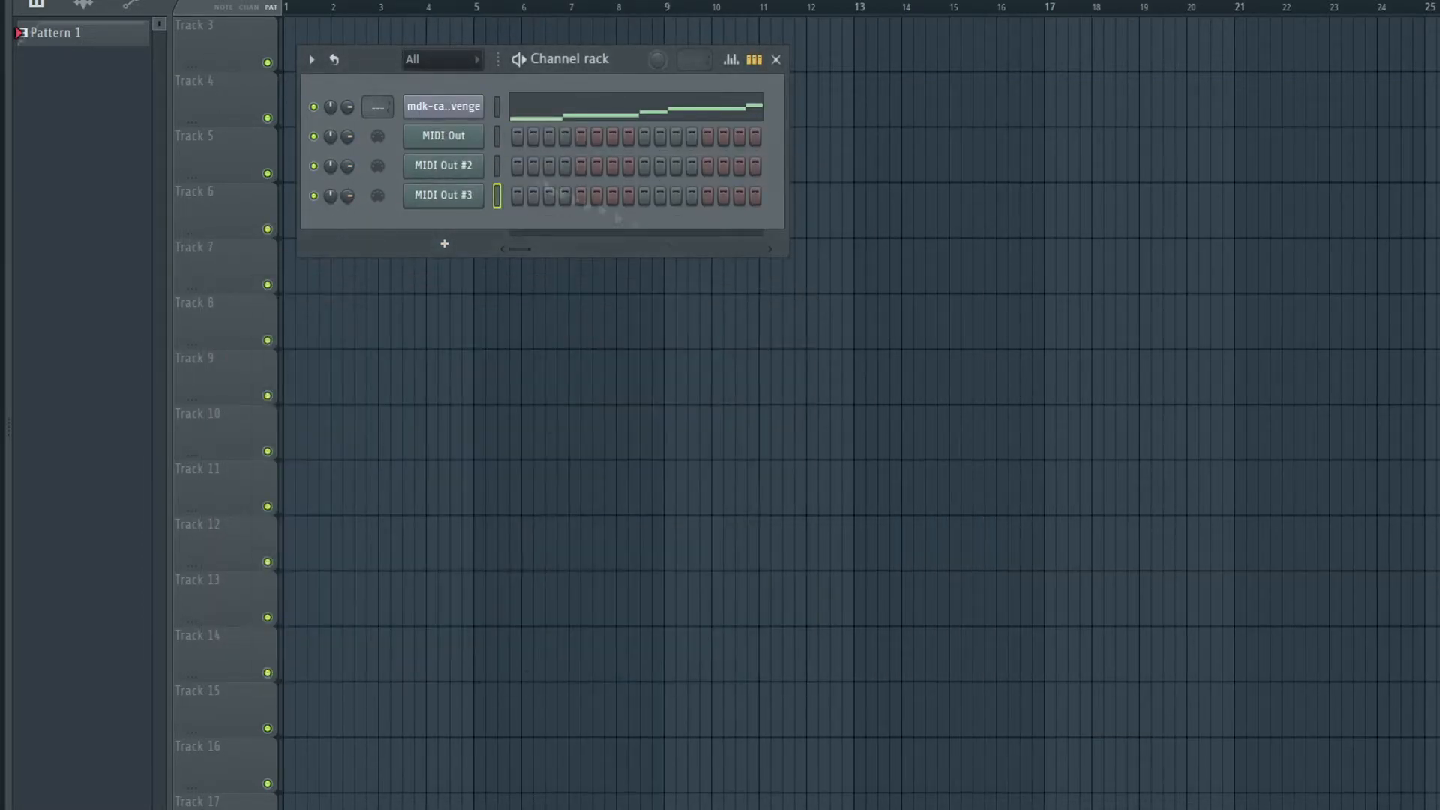
left_click(474, 143)
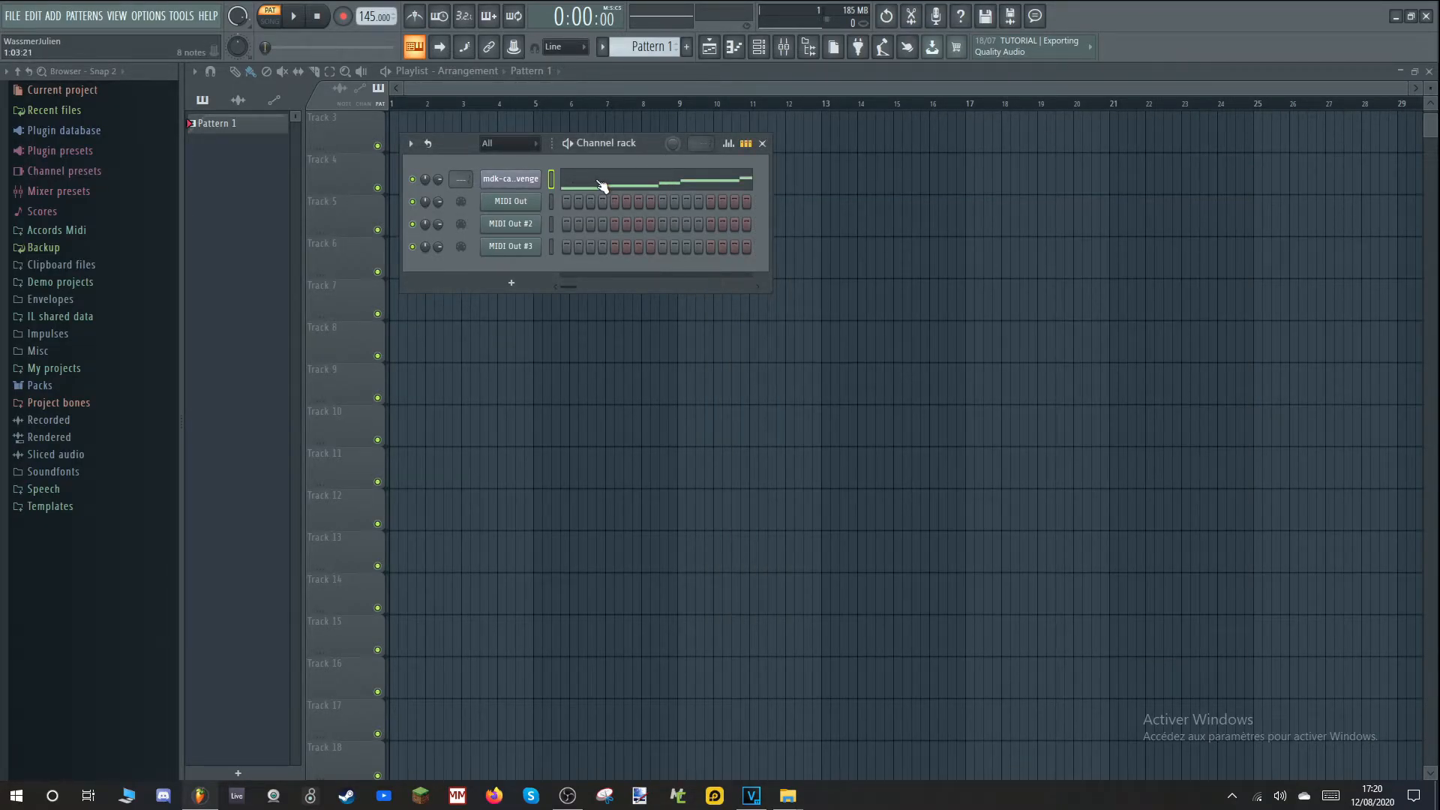
Show the sliced sample's notes in the piano roll and play back Pattern 1
left_click(602, 185)
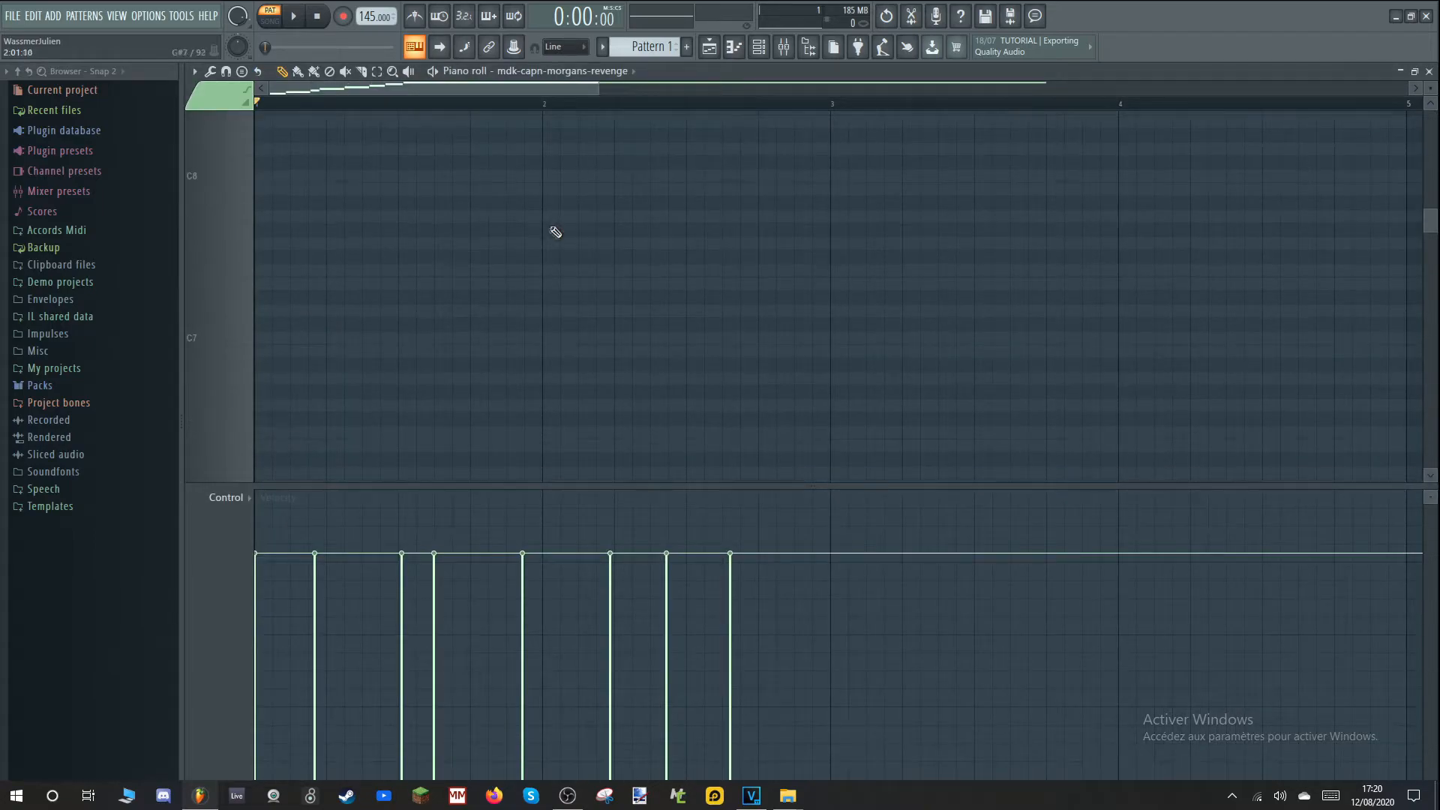
scroll(509, 254, "down", 3)
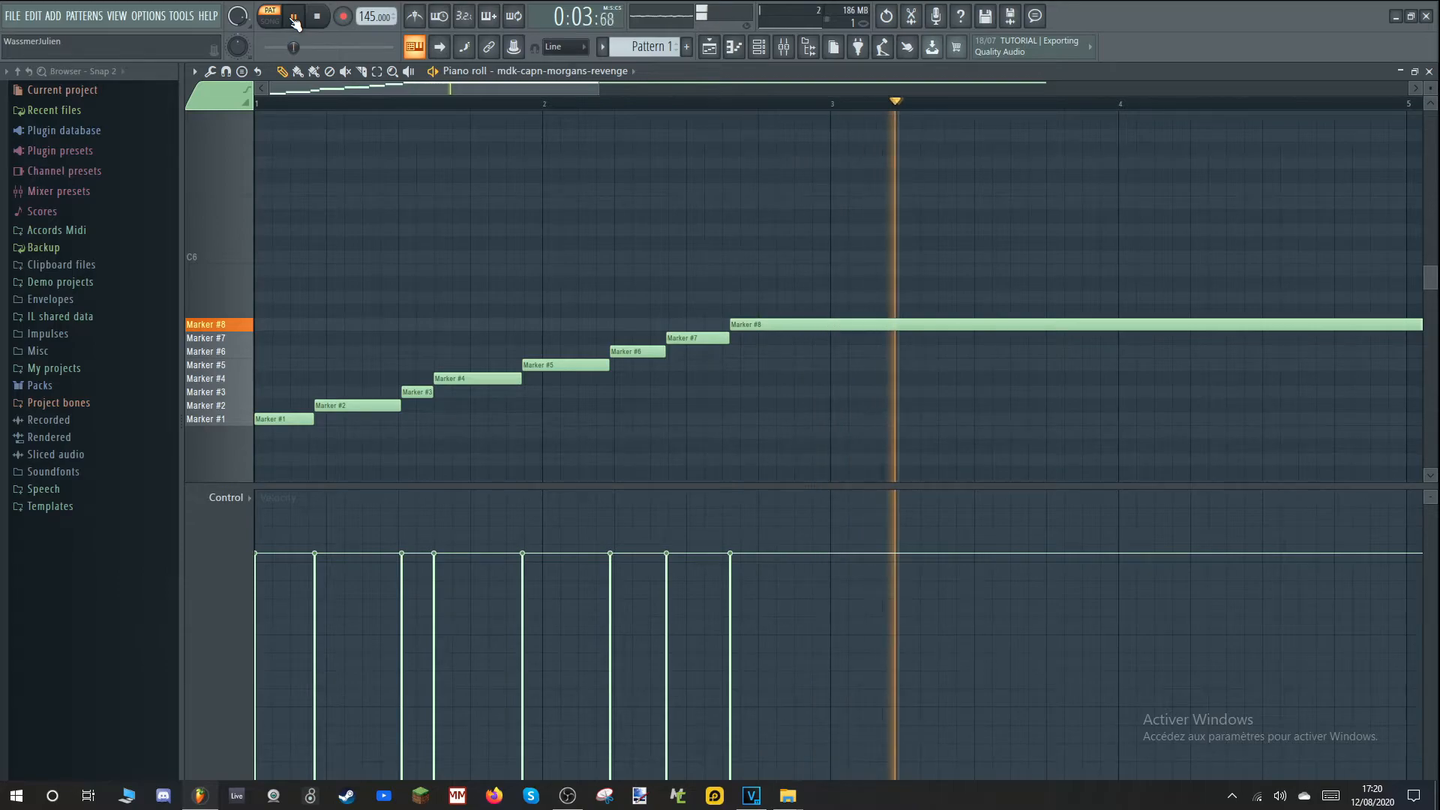
left_click(294, 20)
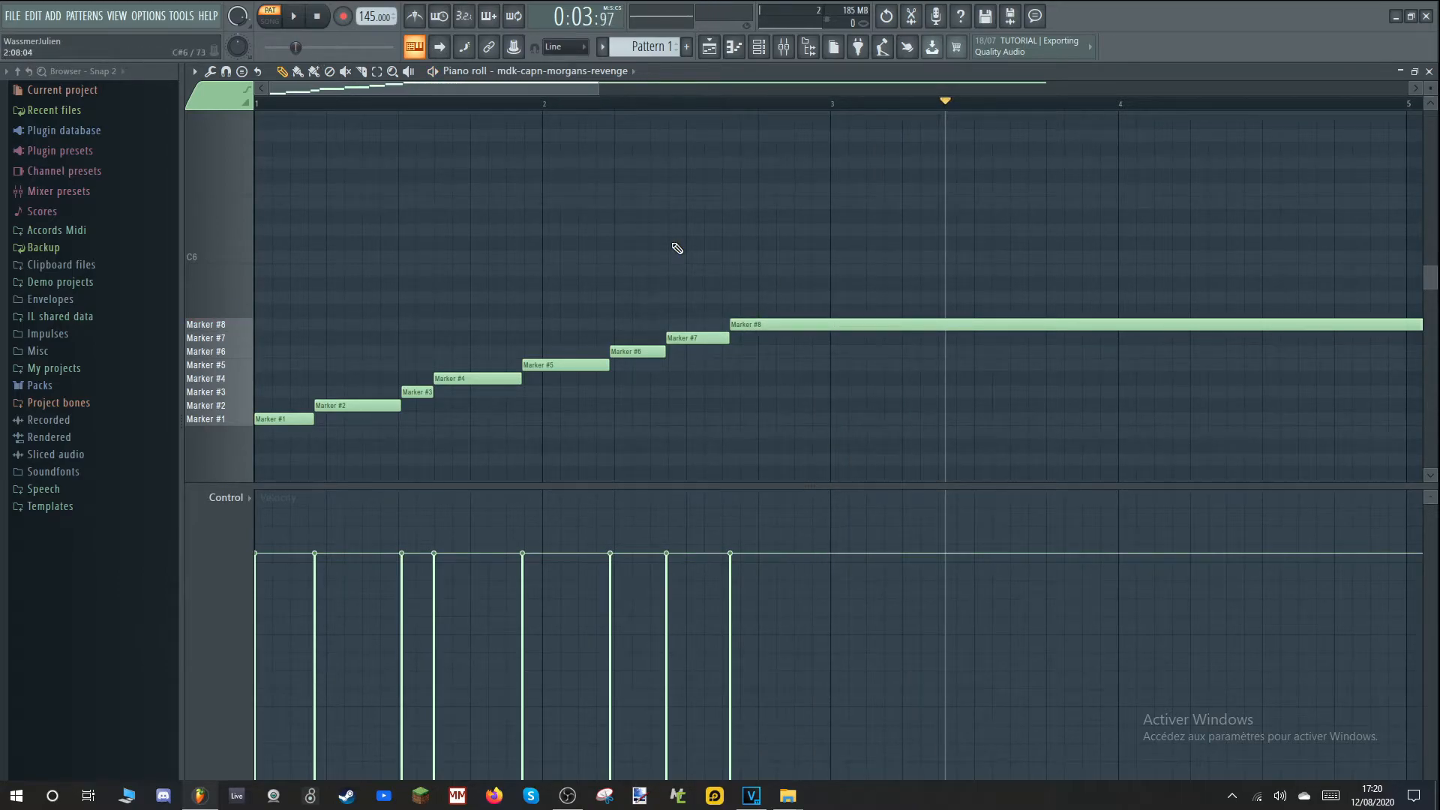
Delete every note except Marker #1 in Pattern 1, extending the remaining note to one bar at maximum velocity
right_click(800, 324)
right_click(697, 337)
right_click(652, 351)
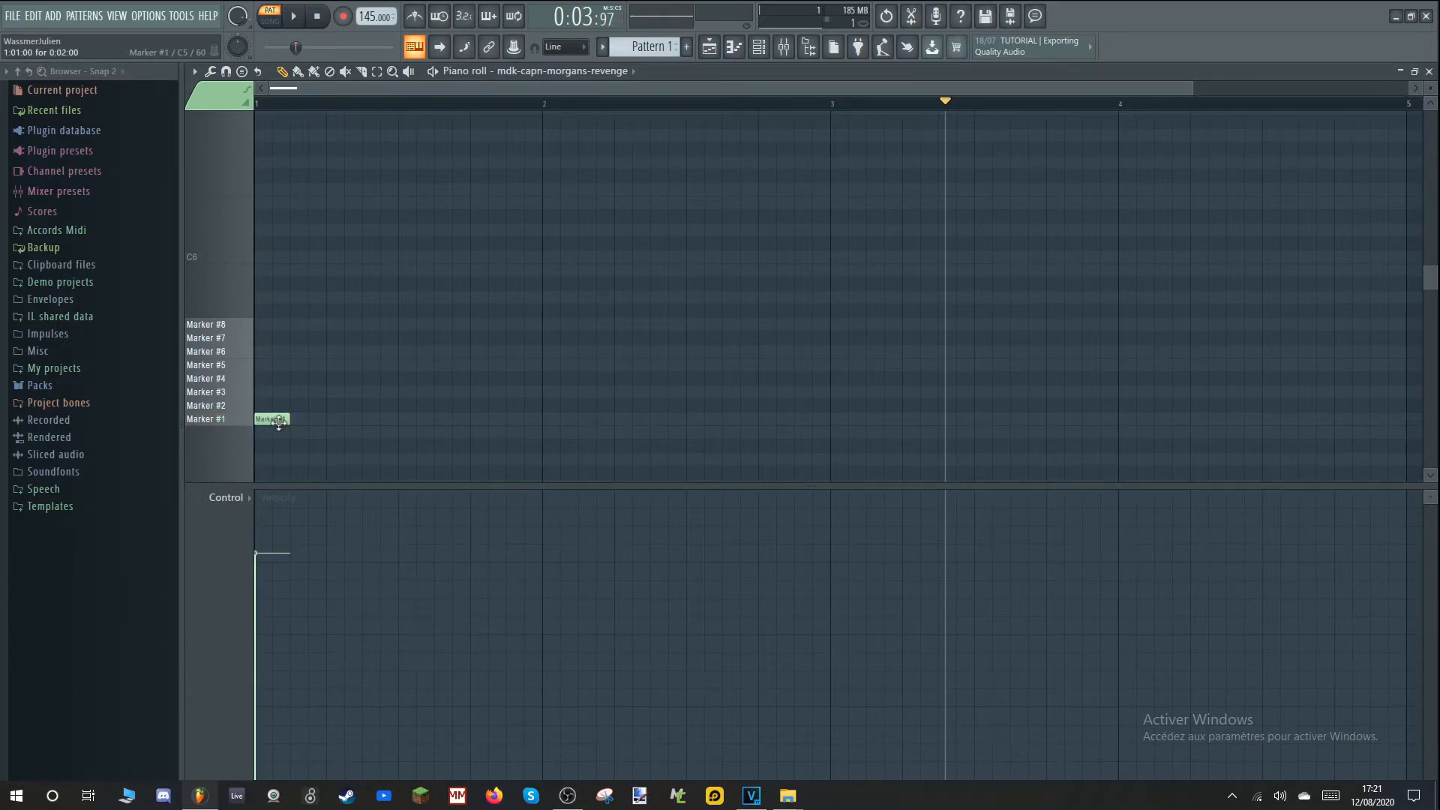
left_click_drag(256, 552, 259, 523)
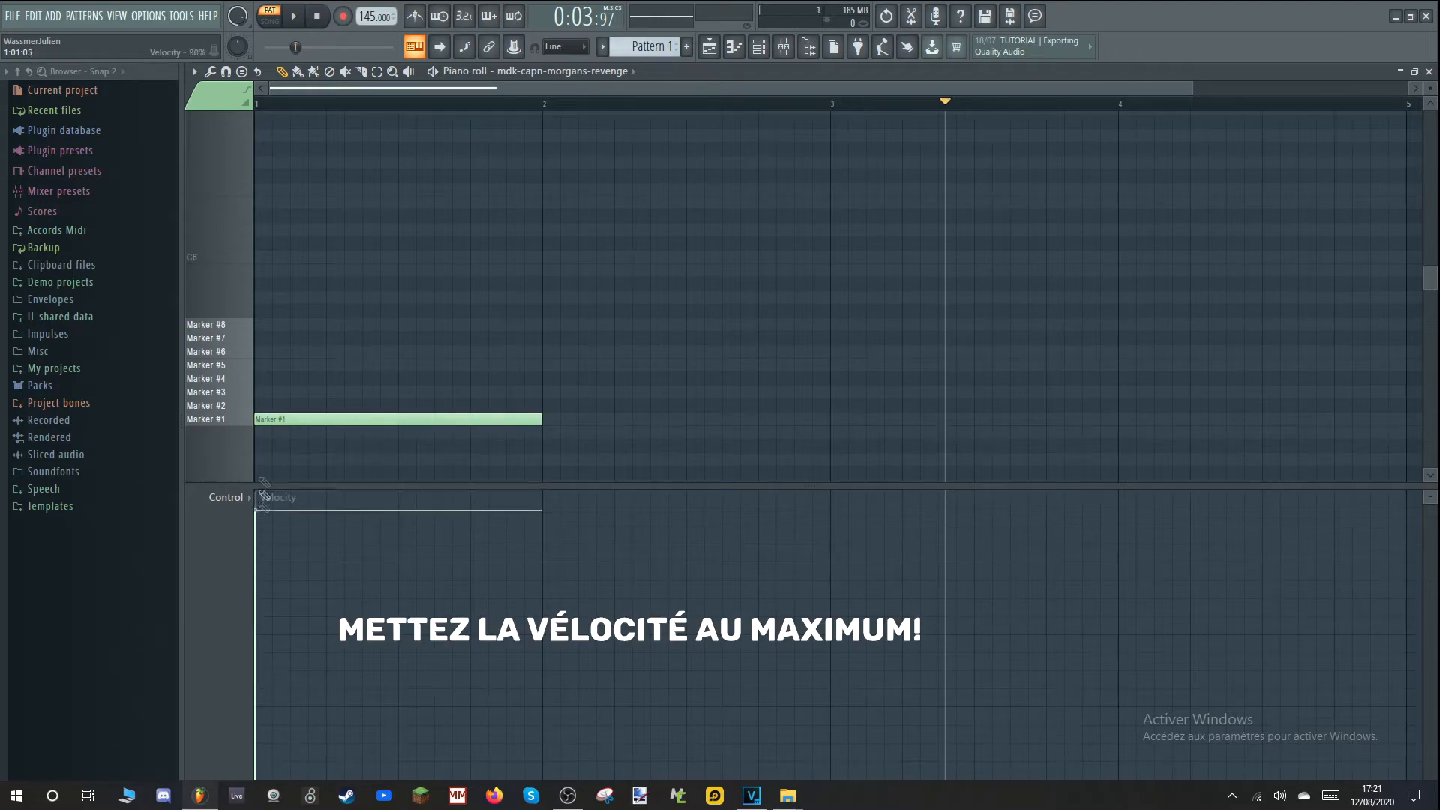
Give each following slice its own pattern up to Pattern 8, with a one-bar note at maximum velocity
key("space")
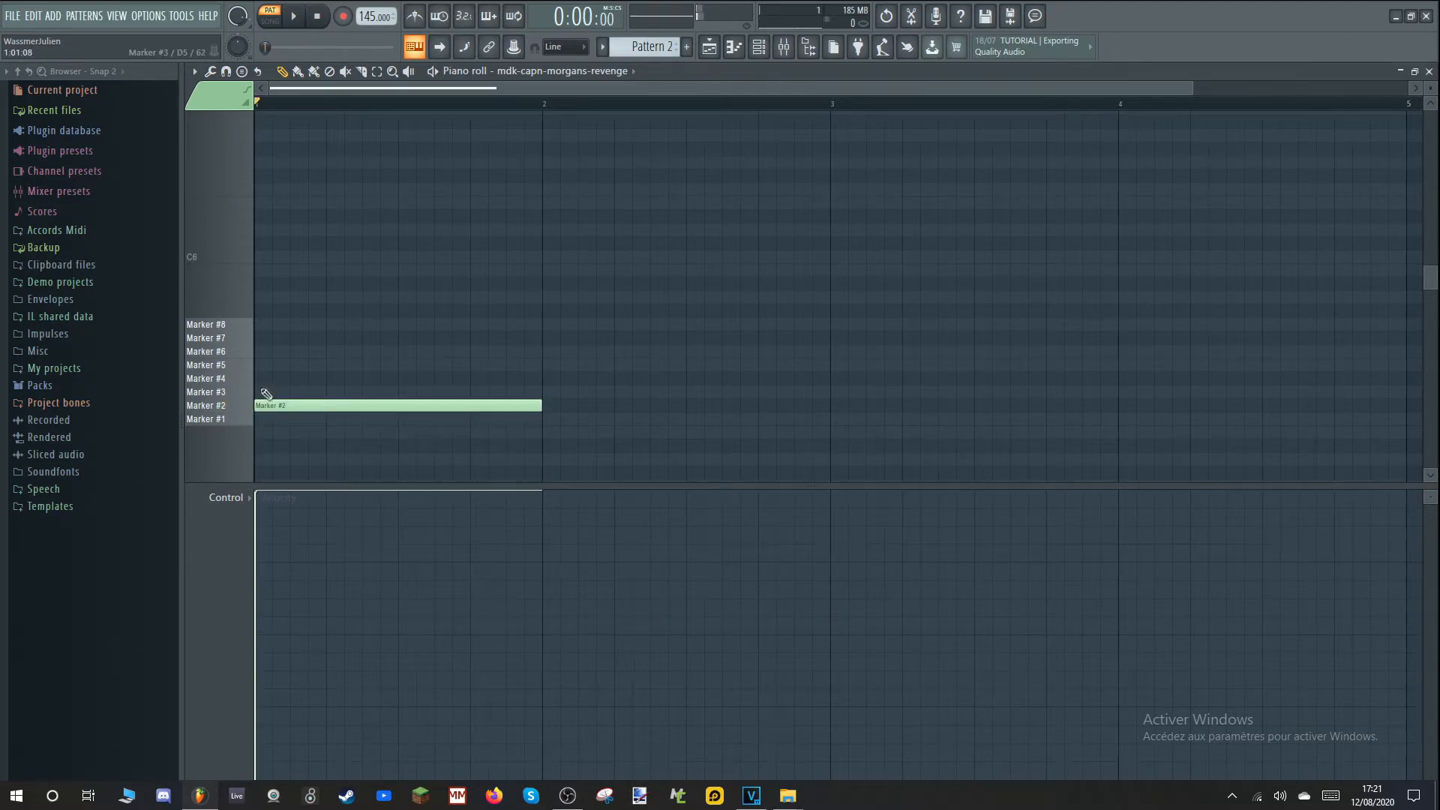
left_click_drag(252, 388, 263, 377)
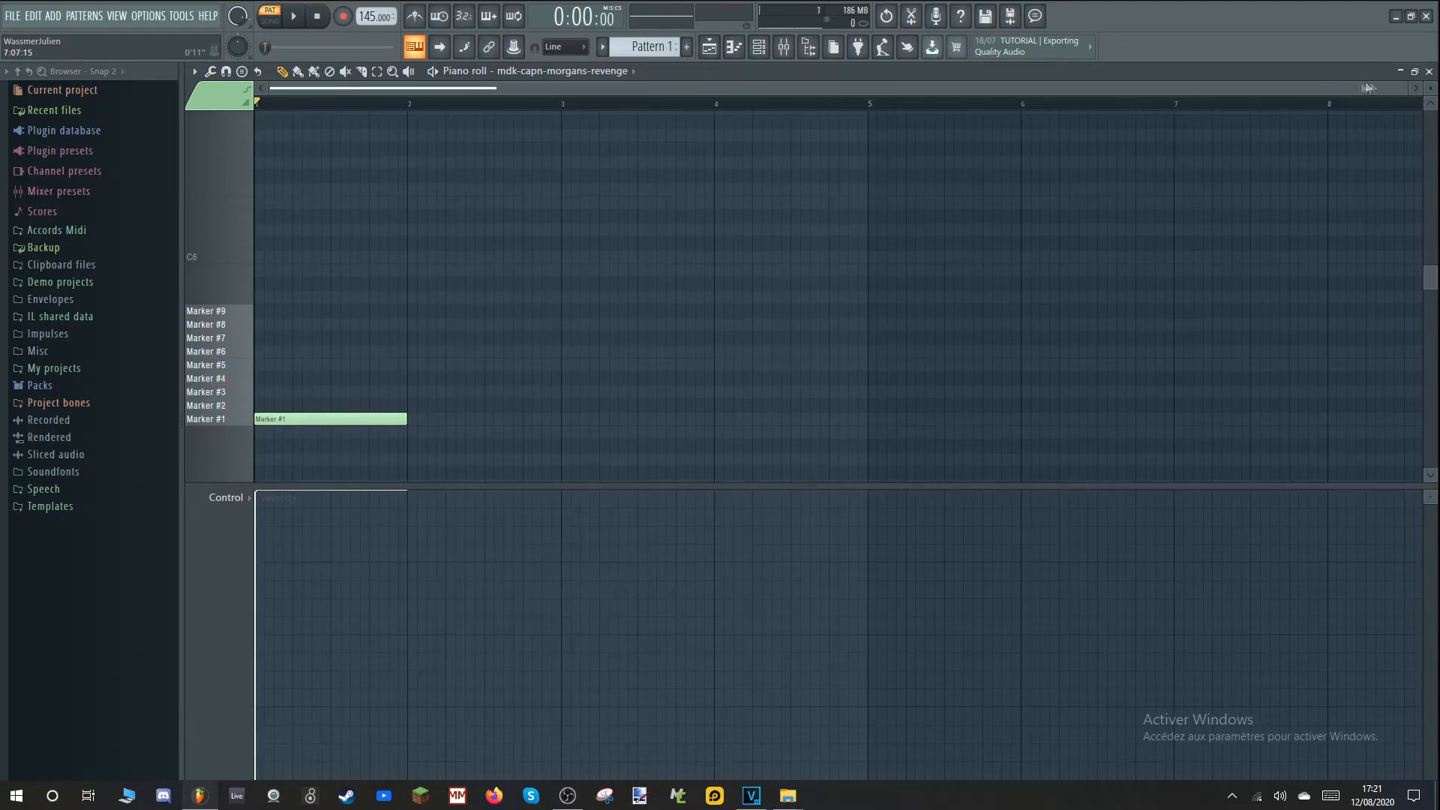
left_click(1430, 72)
Run the macro that prepares the project for performance mode
left_click(181, 15)
mouse_move(218, 78)
left_click(382, 117)
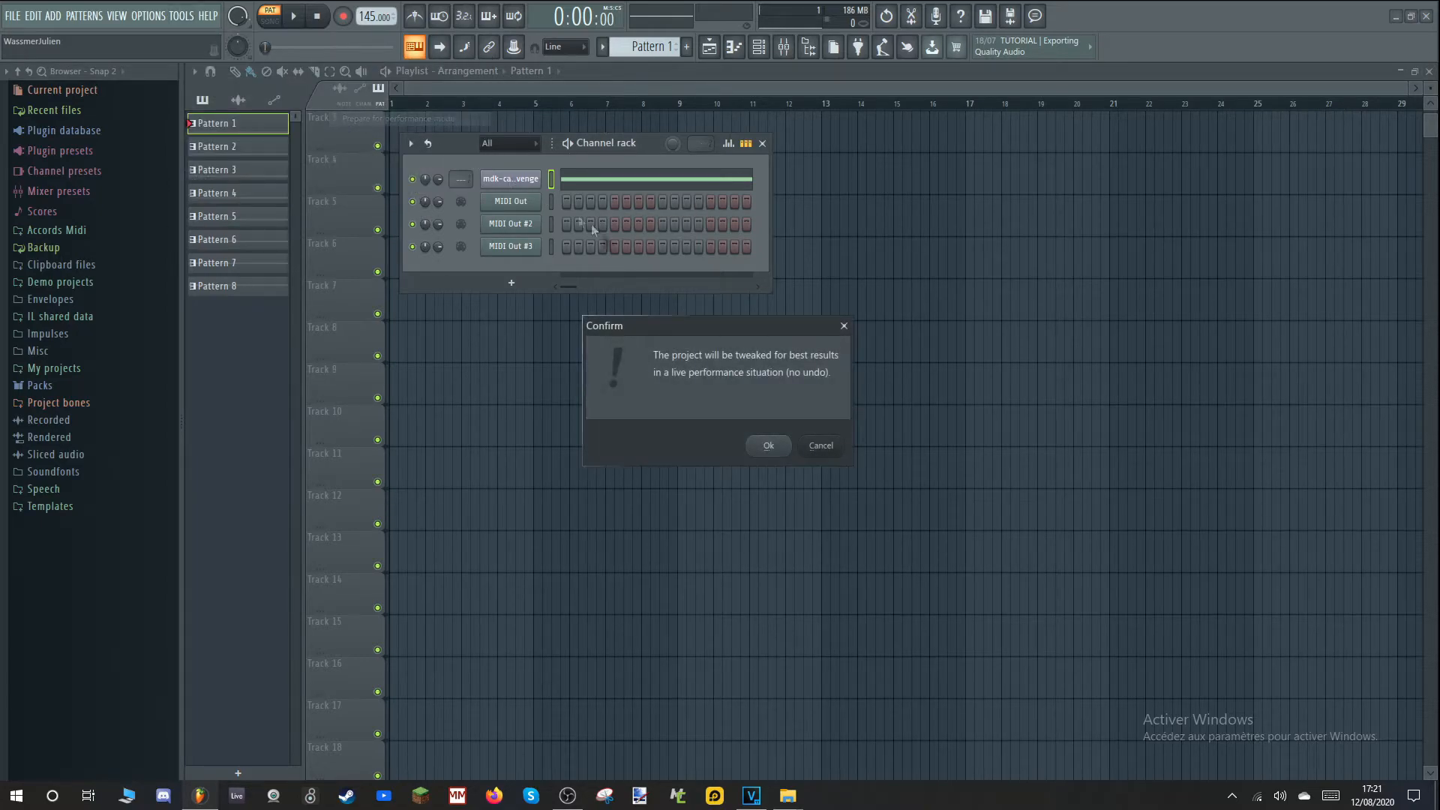
left_click(769, 447)
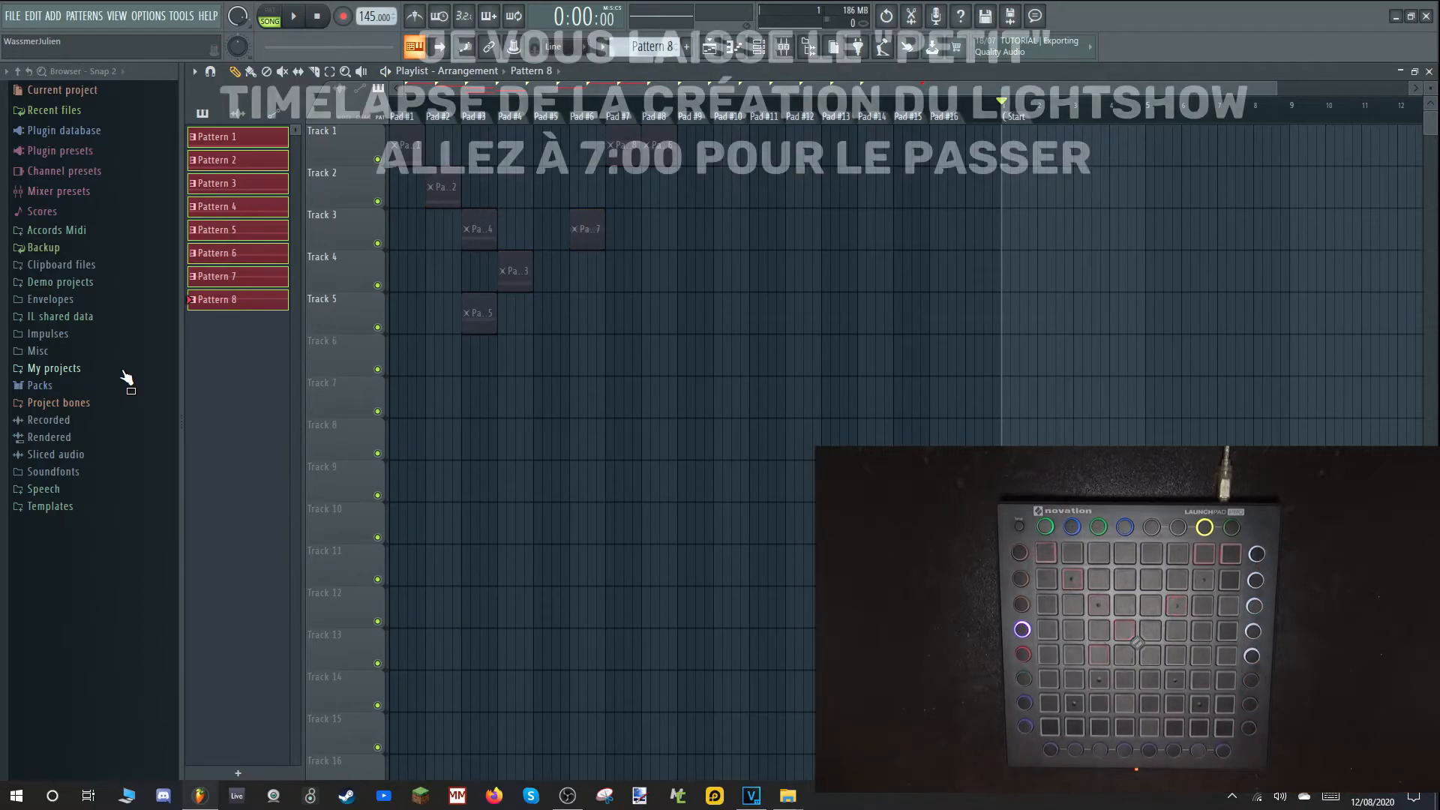
Draw a one-bar C#8 note at maximum velocity in the MIDI Out channel's piano roll
left_click(759, 48)
right_click(540, 194)
left_click(574, 200)
left_click_drag(246, 417, 246, 360)
left_click_drag(242, 597, 357, 203)
scroll(239, 390, "down", 5)
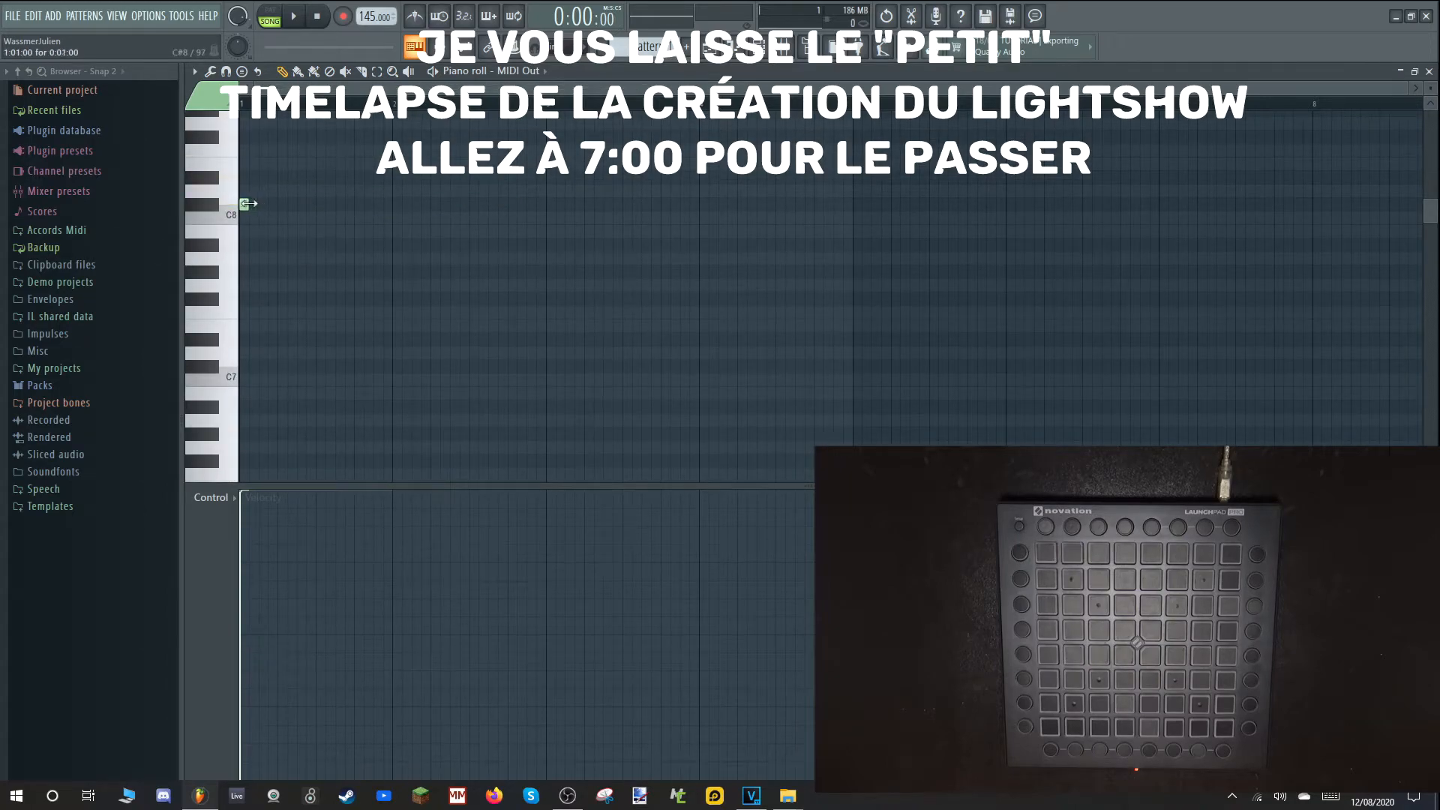
left_click_drag(249, 204, 382, 204)
Place four consecutive one-step C#8 notes from the start of the bar in the MIDI Out #2 channel
scroll(391, 294, "up", 1)
scroll(817, 320, "down", 3)
left_click(270, 16)
left_click(281, 285)
scroll(343, 294, "up", 3)
left_click(343, 286)
left_click_drag(815, 286, 276, 287)
left_click(283, 286)
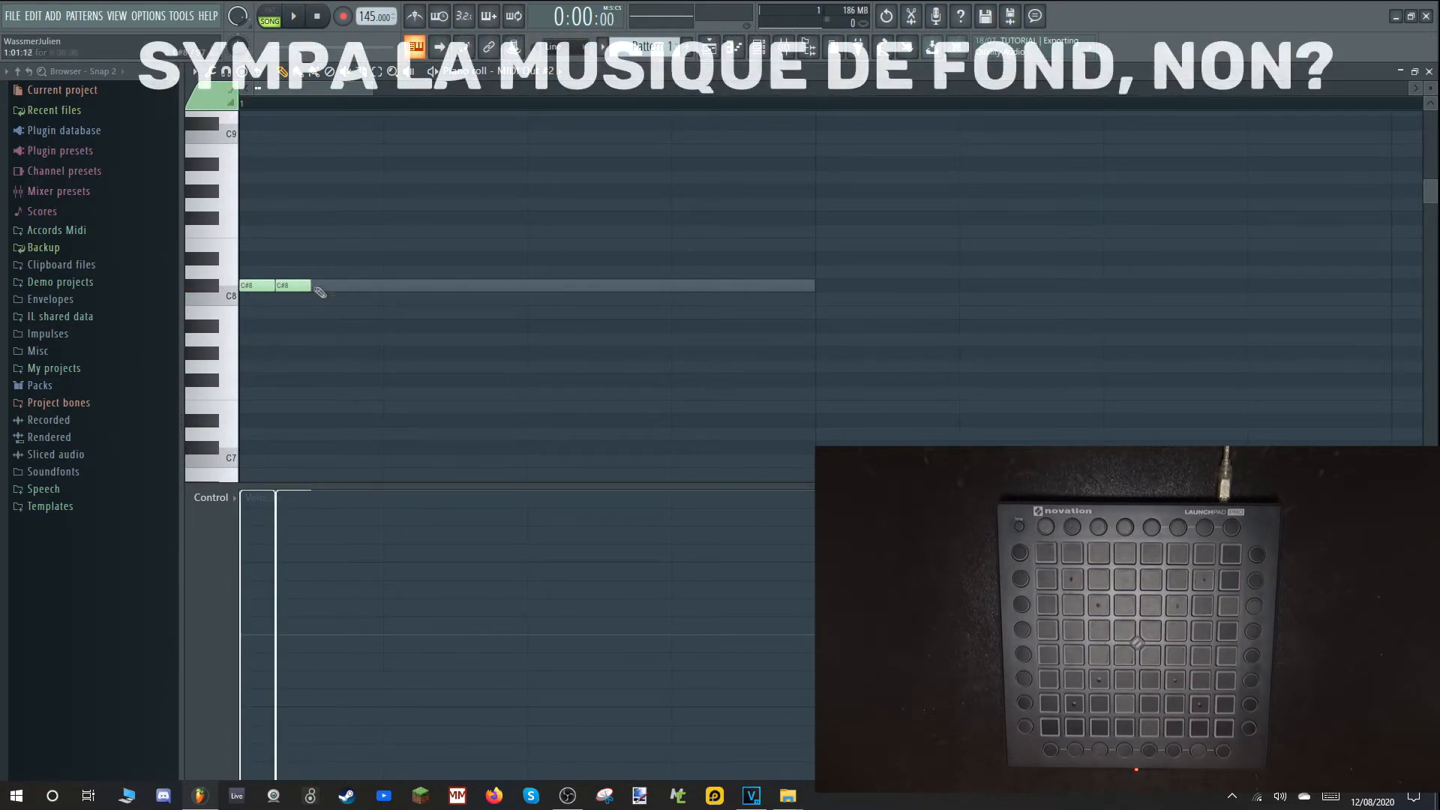
left_click(320, 285)
left_click(356, 285)
Duplicate the one-step notes until they fill the bar and ramp their velocities upward from the lowest value
key("ctrl+a")
key("ctrl+b")
key("ctrl+b")
key("ctrl+b")
key("ctrl+a")
left_click_drag(241, 778, 814, 317)
Add the held MIDI Out note and the MIDI Out #2 notes to the next pattern at a lower pitch
left_click(522, 71)
left_click(528, 114)
left_click(250, 286)
key("KP_Add")
left_click(251, 430)
left_click(520, 71)
left_click(533, 143)
left_click(250, 428)
left_click(523, 71)
left_click(527, 115)
Paste the velocity-ramped notes into the following pattern at a lower pitch and place the matching held note
key("KP_Add")
key("ctrl+v")
left_click_drag(255, 279, 255, 414)
mouse_move(255, 143)
left_mouse_down()
mouse_move(255, 373)
mouse_move(255, 360)
left_mouse_up()
left_click(529, 72)
left_click(528, 115)
left_click(250, 361)
Compare the MIDI Out and MIDI Out #2 notes of this pattern to check that their pitches match
left_click(525, 72)
left_click(533, 142)
left_click(528, 72)
left_click(527, 116)
left_click(534, 72)
left_click(533, 142)
left_click(208, 405)
left_click(525, 72)
left_click(527, 116)
Add the held note to another pattern and paste the velocity-ramped notes into MIDI Out #2, moved to D#6
left_click(255, 361)
key("KP_Add")
left_click(243, 211)
left_click(525, 72)
left_click(517, 142)
key("ctrl+v")
left_click(525, 72)
left_click(527, 115)
left_click(525, 72)
left_click(518, 143)
left_click_drag(255, 225, 255, 373)
Play the current pattern on its own and test the finished pads on the Launchpad in song mode
left_click(270, 21)
key("space")
left_click(269, 20)
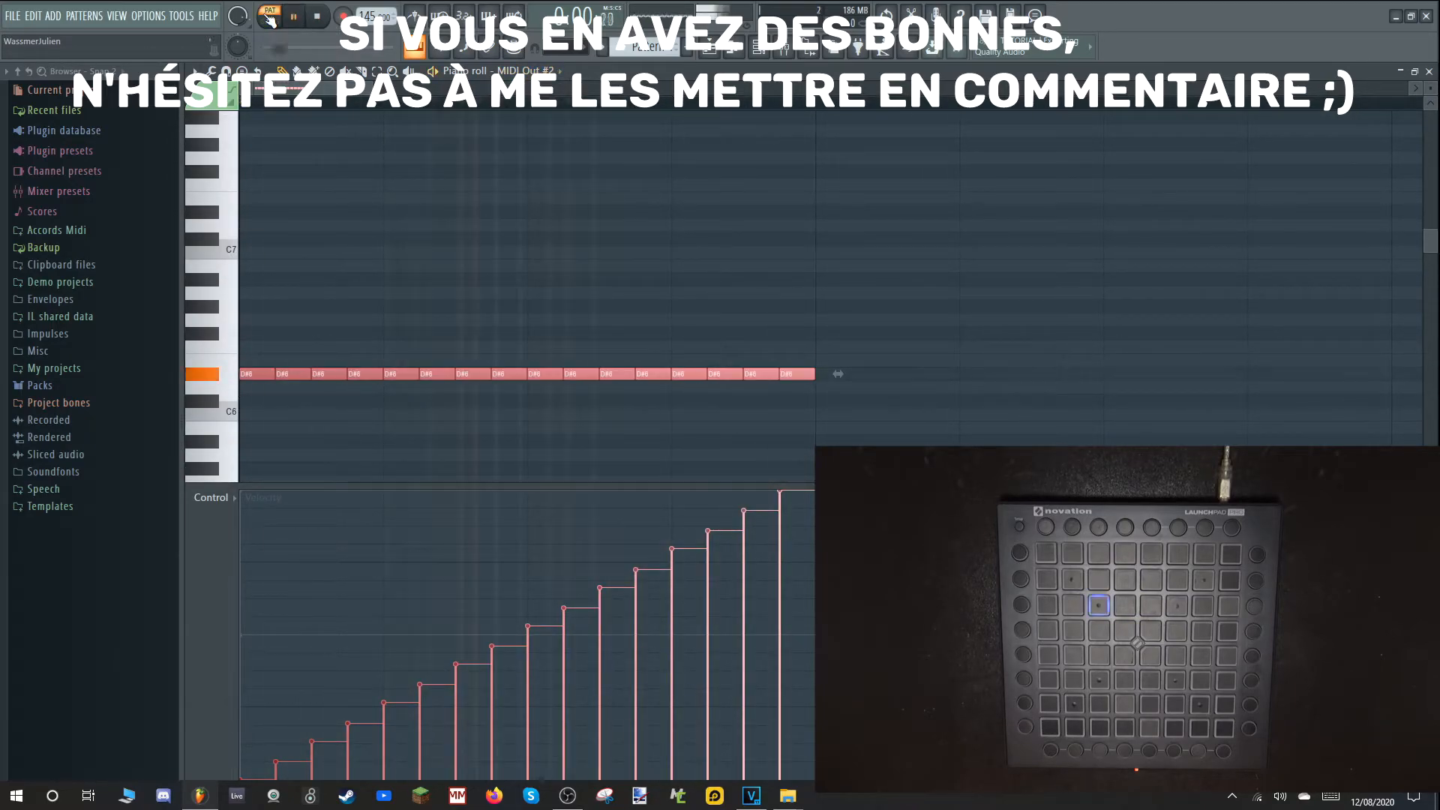
left_click(269, 20)
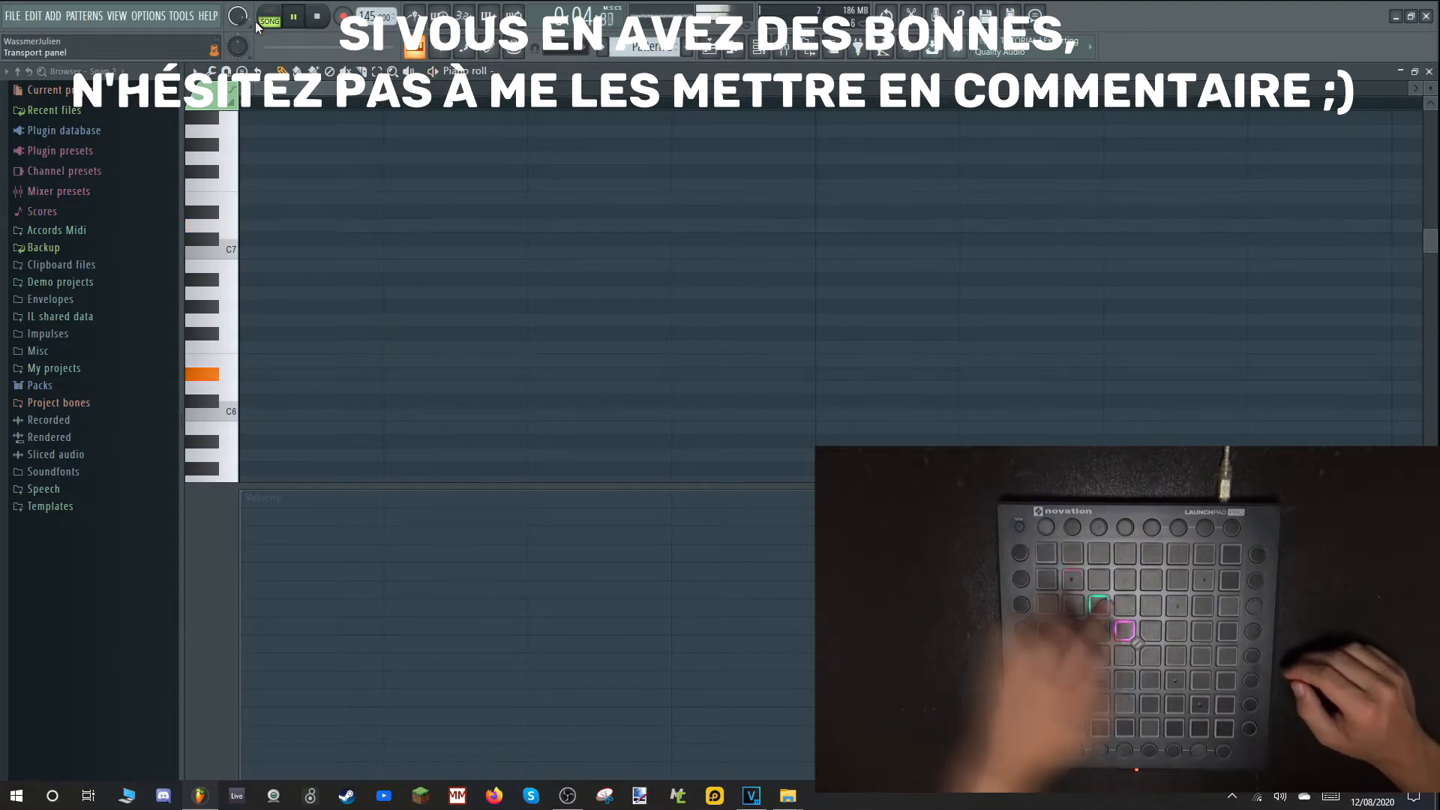
Draw one-step notes at full velocity in Pattern 5's MIDI Out #2, branching from D#4 up to A4 and down to C4
left_click(743, 47)
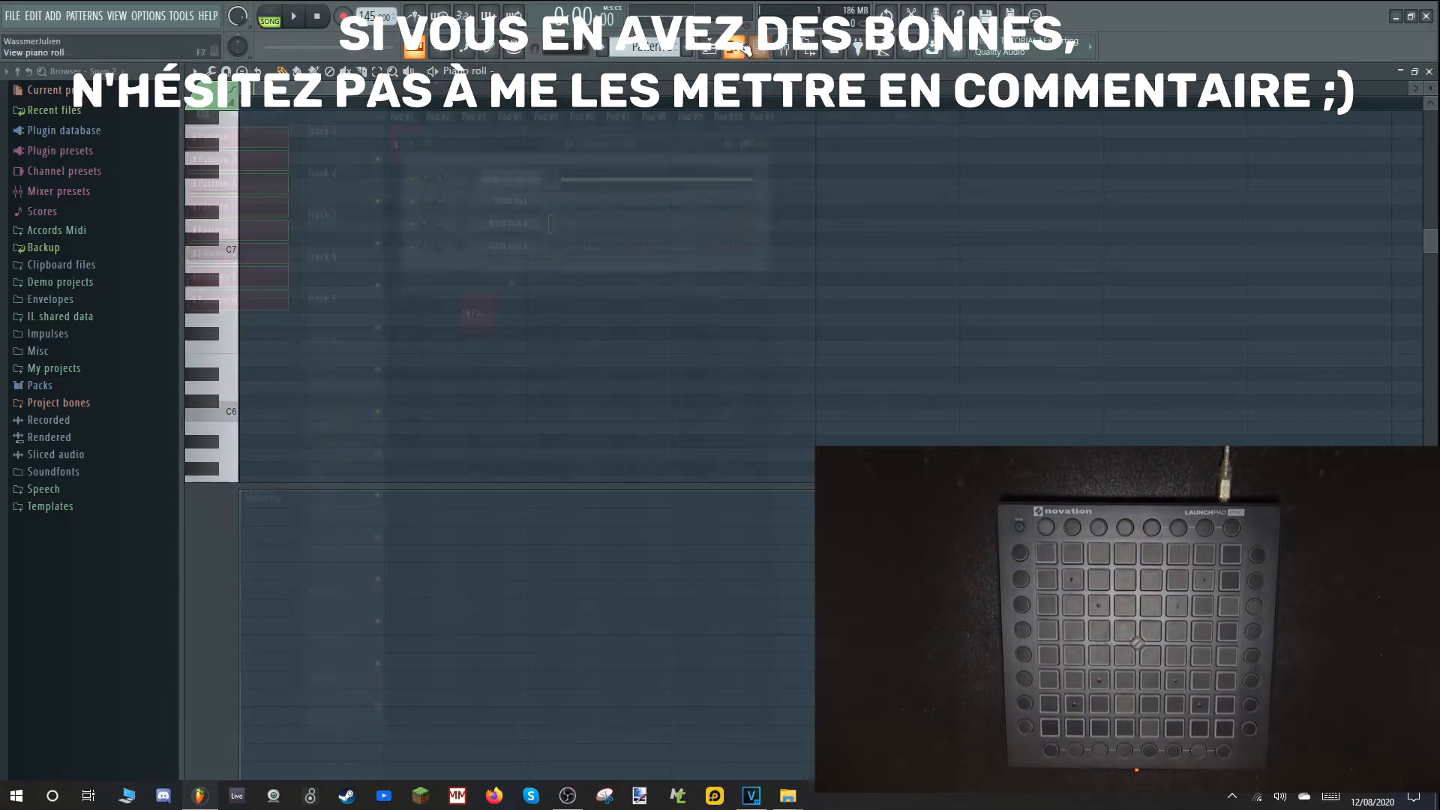
scroll(300, 337, "down", 6)
left_click(256, 444)
left_click(290, 430)
left_click(325, 416)
left_click(361, 402)
left_click(398, 389)
left_click(433, 376)
left_click(465, 363)
key("ctrl+a")
left_click_drag(258, 492, 488, 492)
Duplicate the branching notes four times, each one step later, with velocities rising from a low value
left_click_drag(257, 403, 293, 403)
left_click_drag(276, 761, 517, 761)
left_click_drag(293, 402, 329, 403)
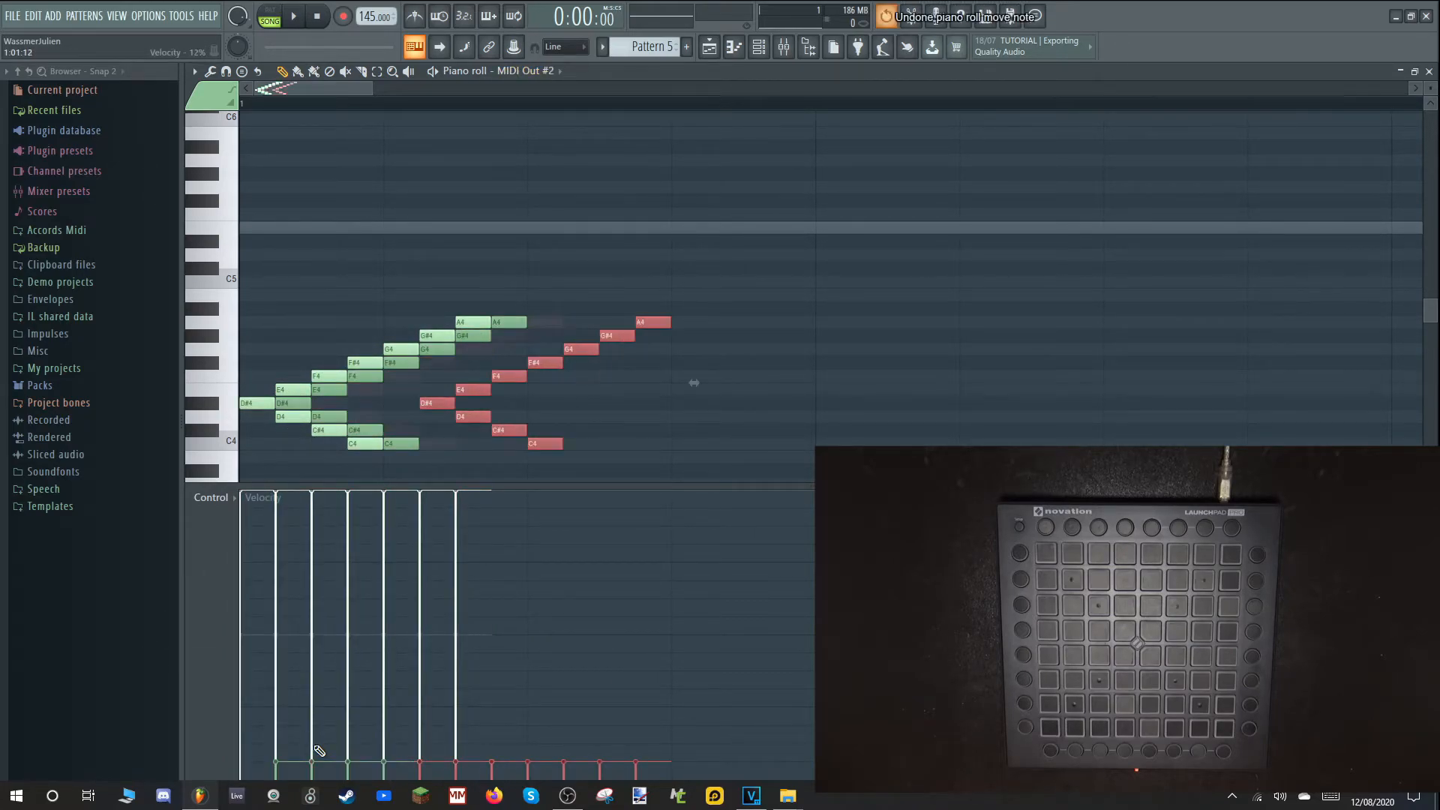
left_click_drag(314, 726, 623, 728)
left_click_drag(324, 399, 405, 405)
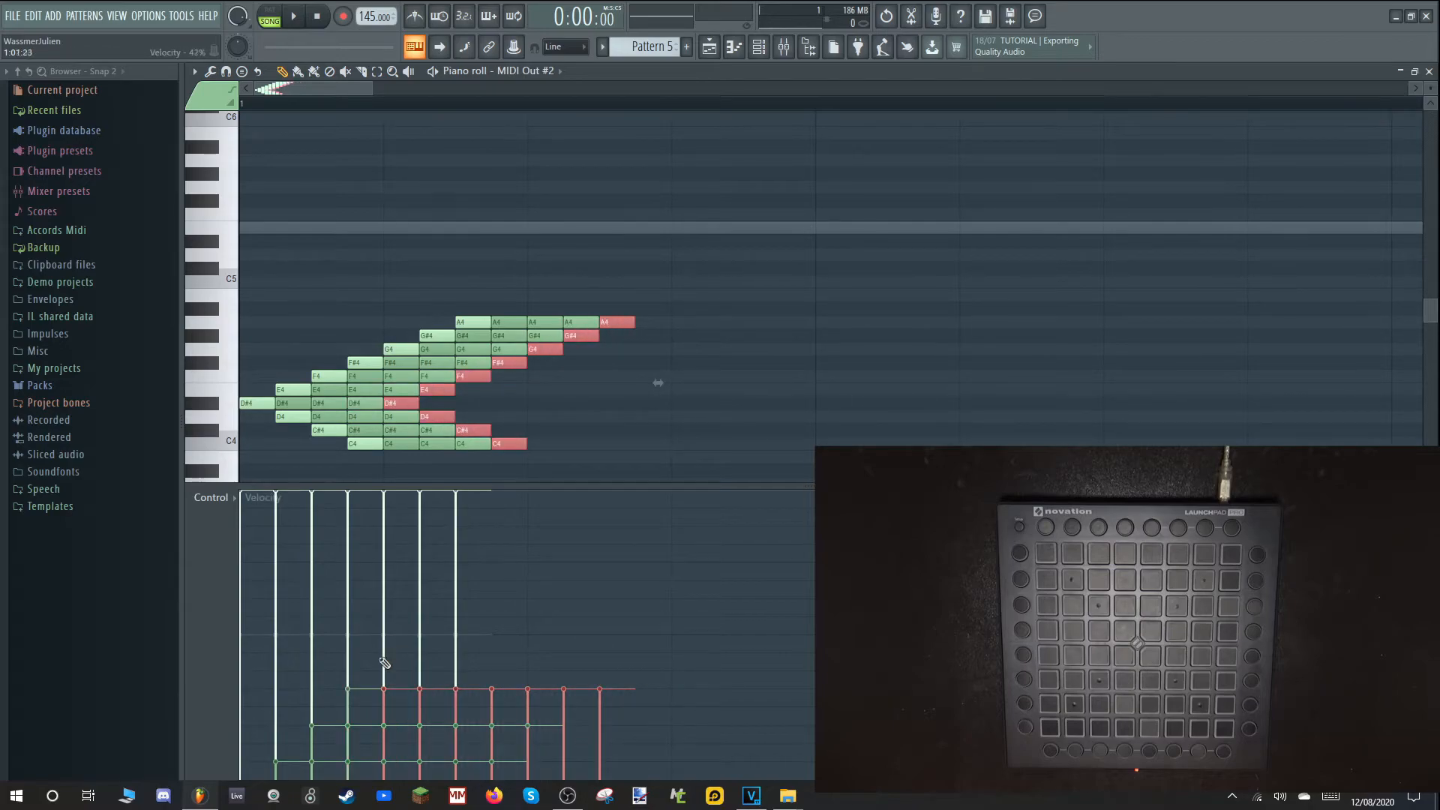
Set up the same branching notes in Pattern 5's MIDI Out channel, each stretched to five steps
left_click(521, 71)
left_click(534, 148)
left_click_drag(701, 207, 242, 454)
left_click_drag(381, 442, 518, 440)
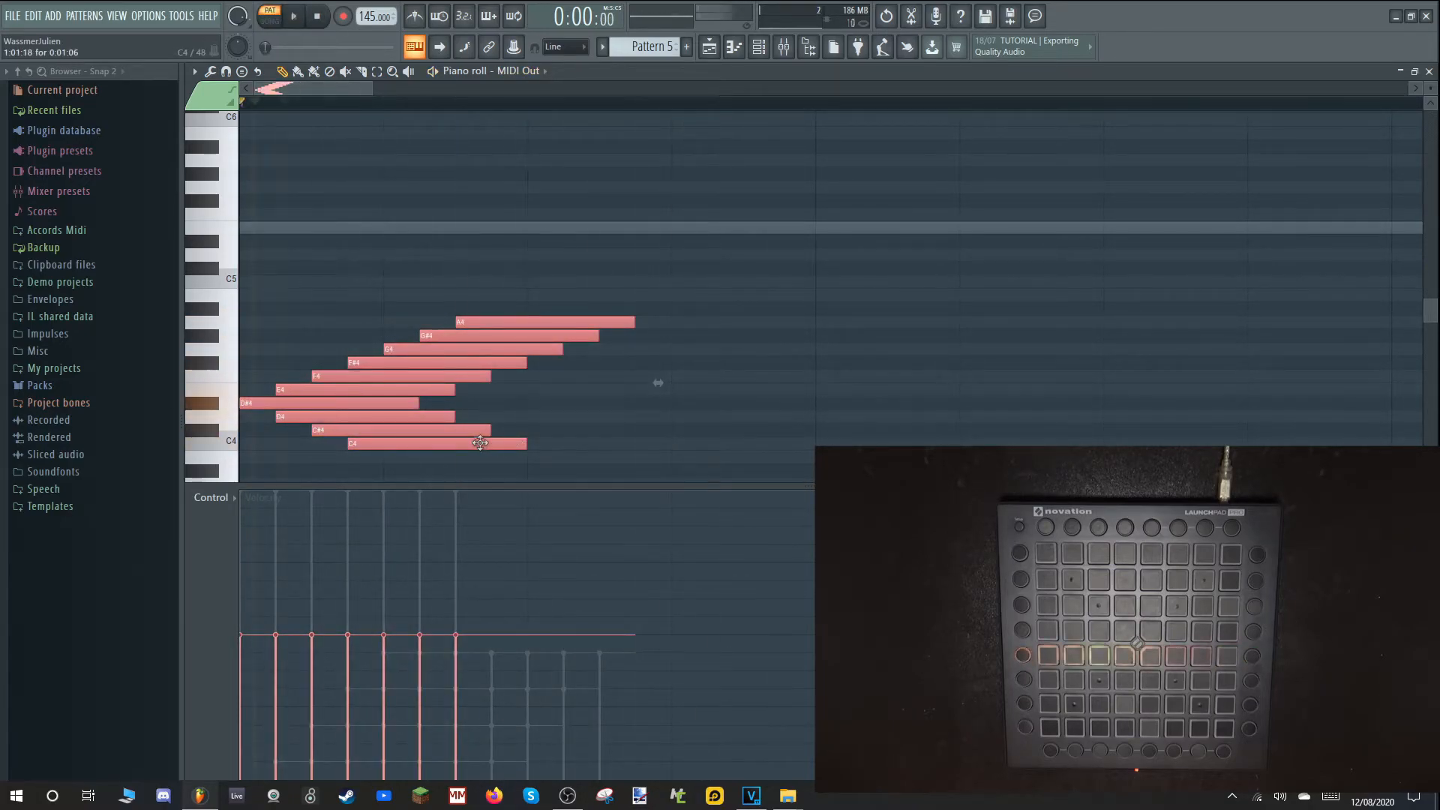
Start Pattern 6 in MIDI Out by drawing one-step notes that climb chromatically from C#5, one key per step
key("KP_Add")
left_click_drag(242, 363, 234, 333)
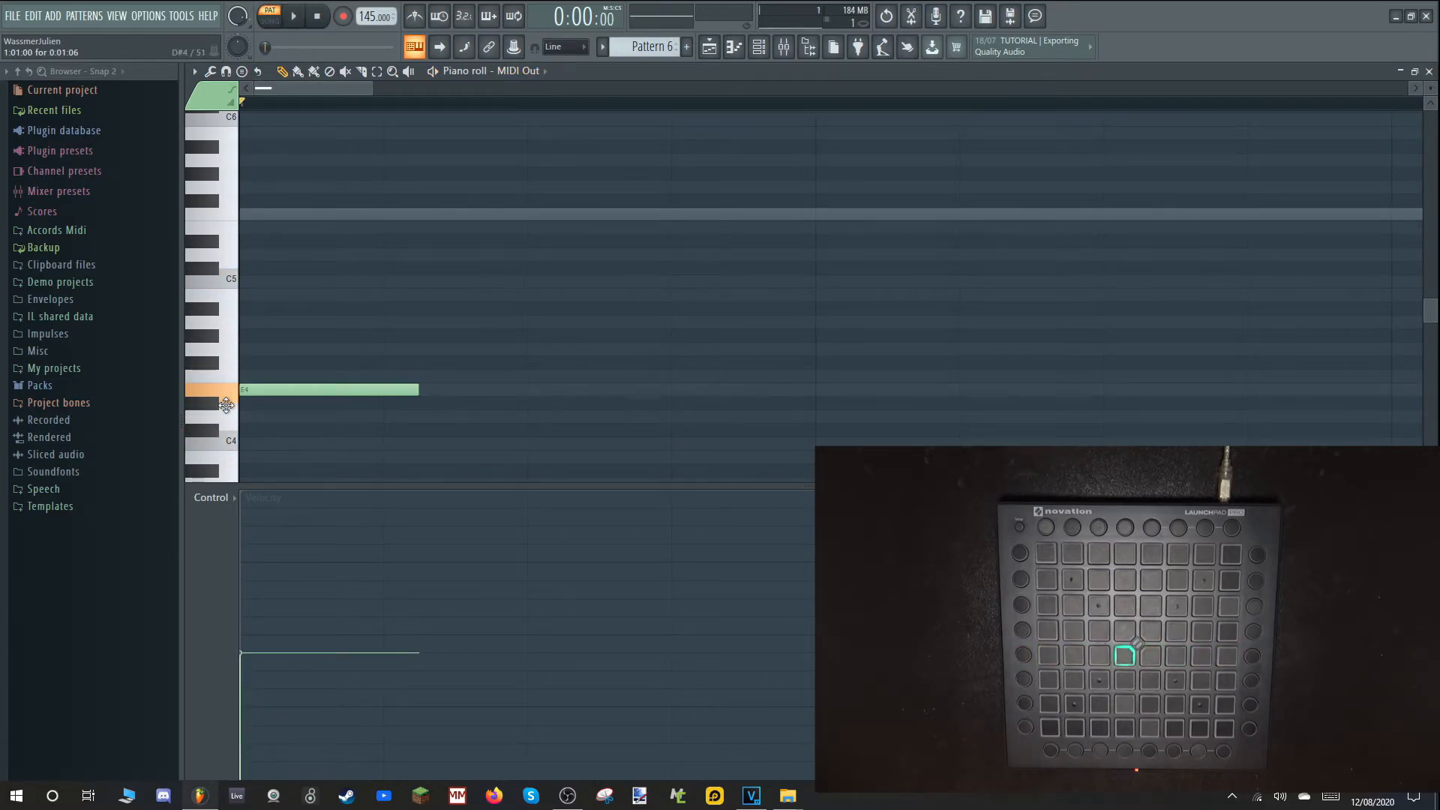
left_click_drag(226, 405, 229, 461)
scroll(229, 248, "up", 4)
left_click_drag(417, 463, 274, 463)
scroll(279, 450, "down", 1)
left_click(277, 415)
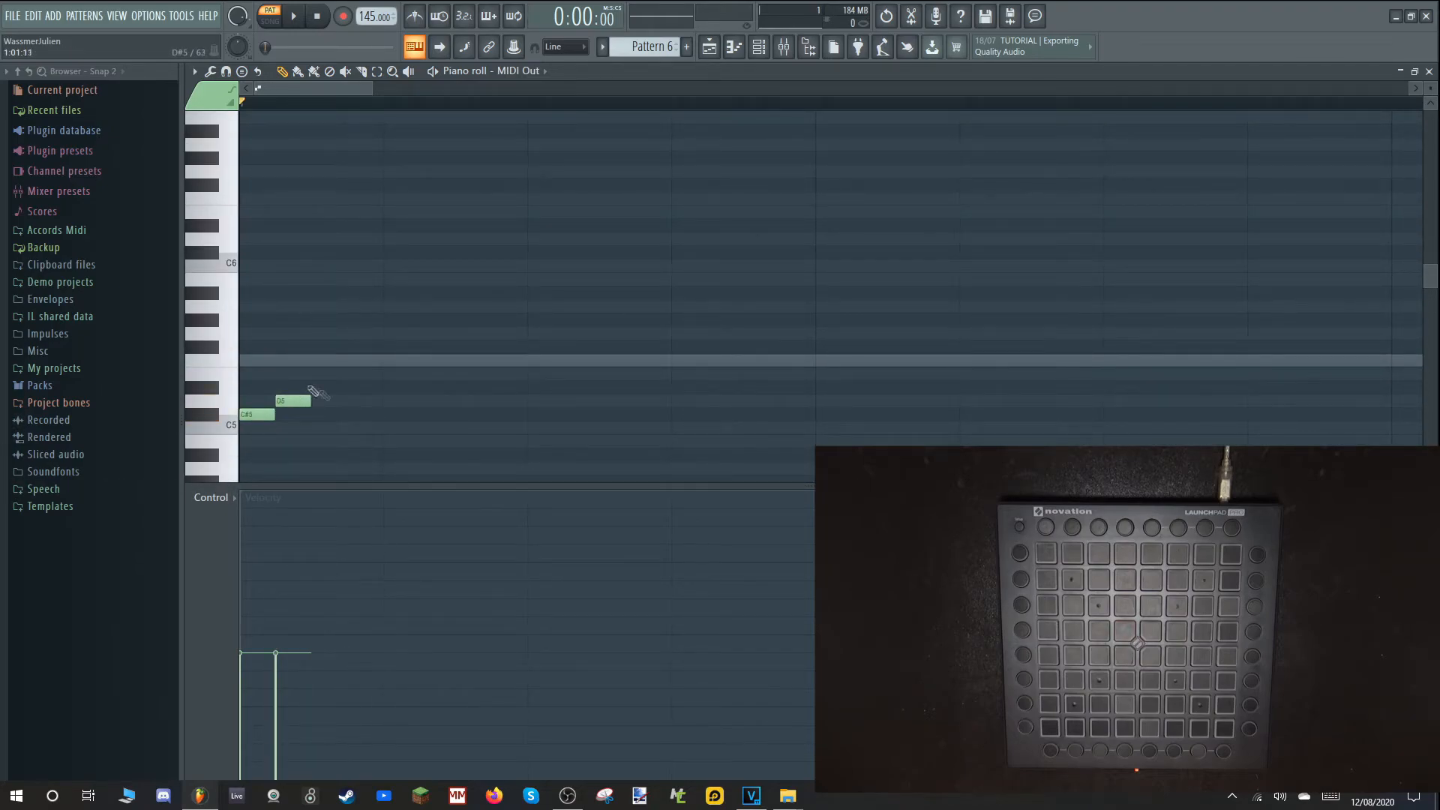
left_click_drag(530, 306, 524, 306)
Duplicate the rising run into the octaves above, starting each copy one step later, and play the pattern
key("ctrl+a")
left_click(252, 425)
left_click_drag(254, 414, 289, 414)
key("ctrl+a")
left_click_drag(250, 408, 325, 309)
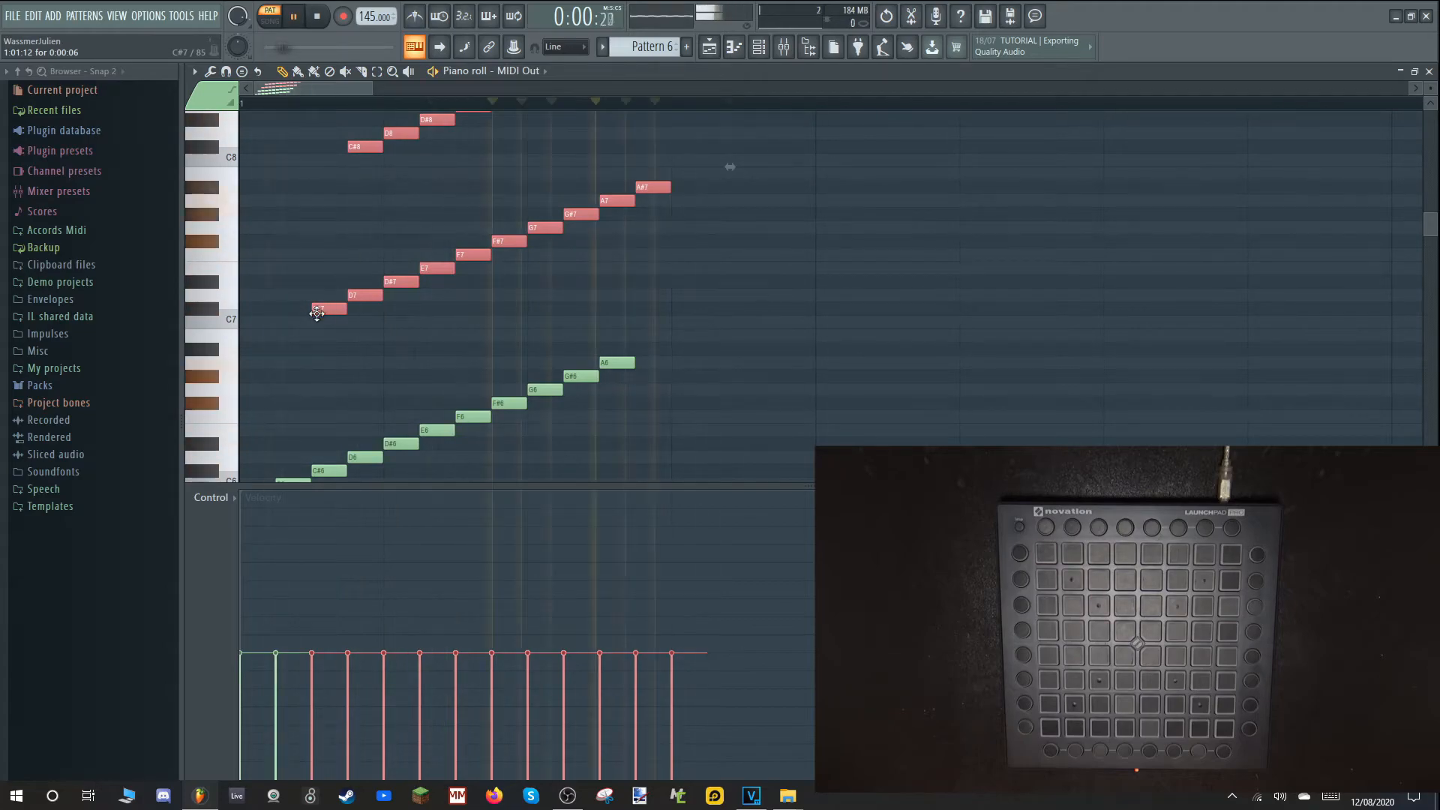
key("space")
Lengthen all the rising notes in Pattern 6 by three steps
scroll(525, 300, "up", 2)
left_click(758, 357)
right_click(758, 357)
scroll(675, 315, "down", 6)
key("ctrl+a")
left_click_drag(600, 289, 703, 304)
Create one-step versions of Pattern 6's notes, stack copies each one step later with falling velocities, and play the pattern
left_click_drag(488, 220, 380, 219)
left_click_drag(241, 570, 760, 565)
left_click_drag(255, 408, 292, 408)
key("ctrl+b")
left_click_drag(437, 408, 329, 408)
left_click_drag(310, 599, 777, 599)
key("ctrl+b")
left_click_drag(469, 408, 361, 408)
left_click_drag(346, 617, 815, 617)
left_click(537, 72)
left_click(531, 143)
key("space")
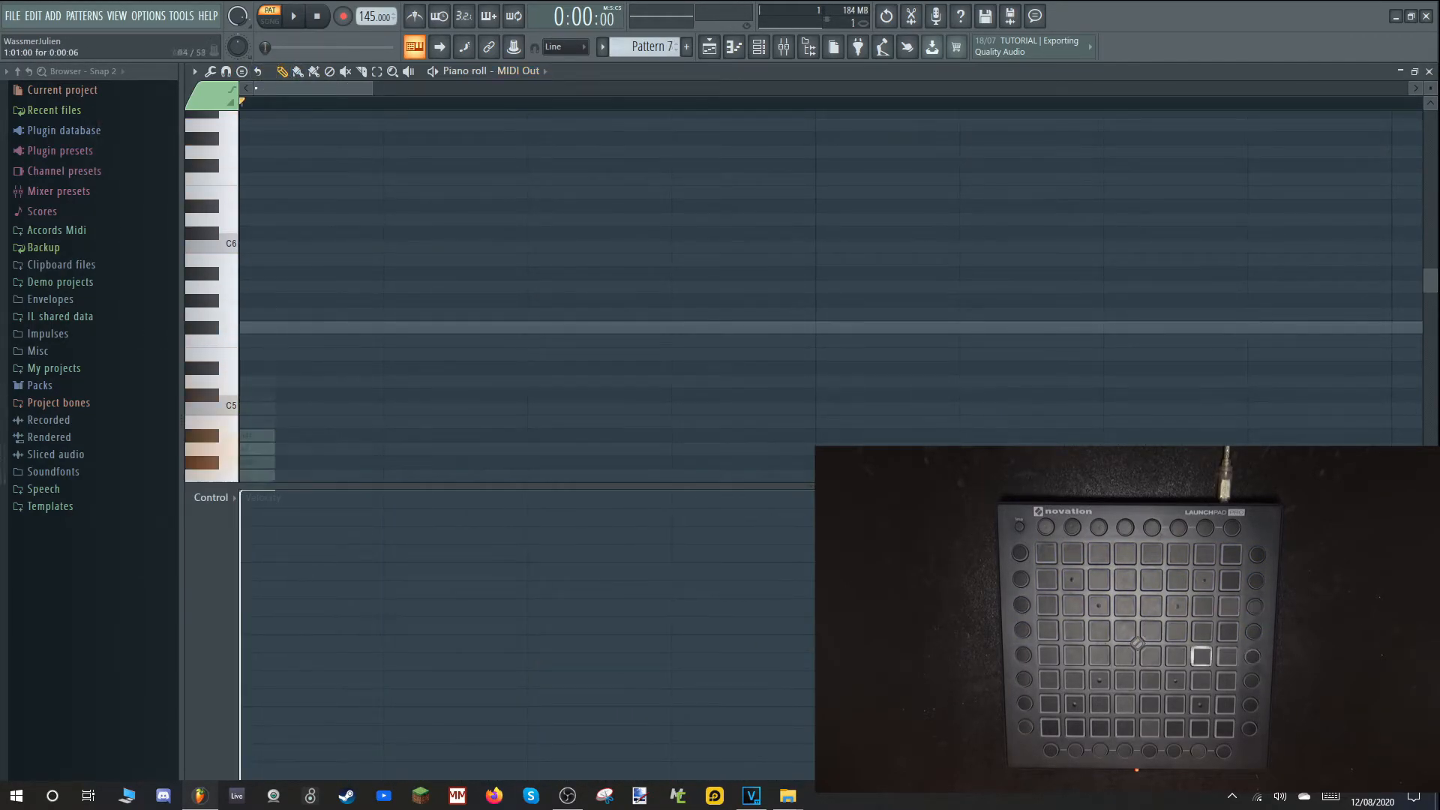
Build Pattern 7 from four-step descending runs in MIDI Out and four staggered one-step copies with falling velocities in MIDI Out #2
left_click_drag(257, 323, 350, 373)
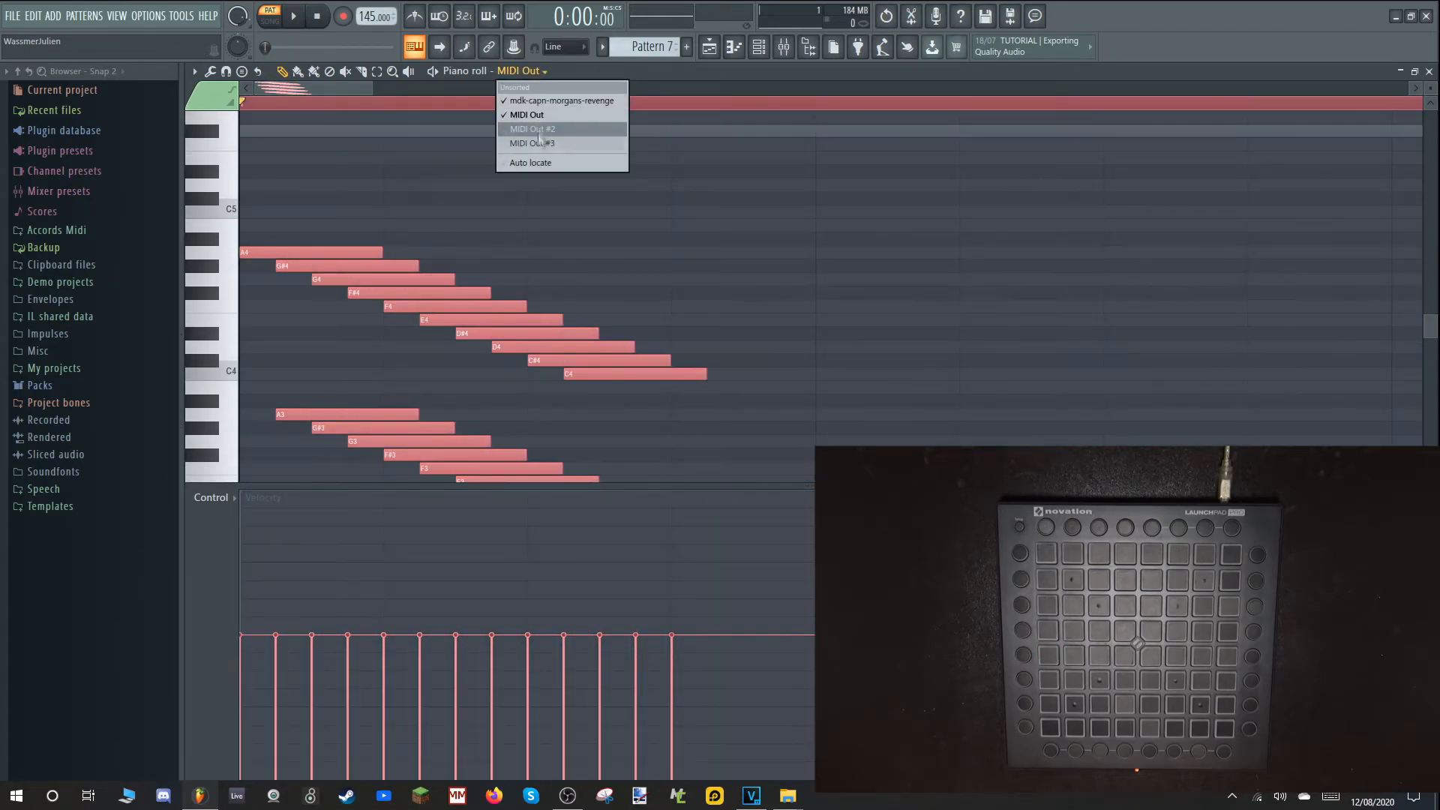
left_click(539, 142)
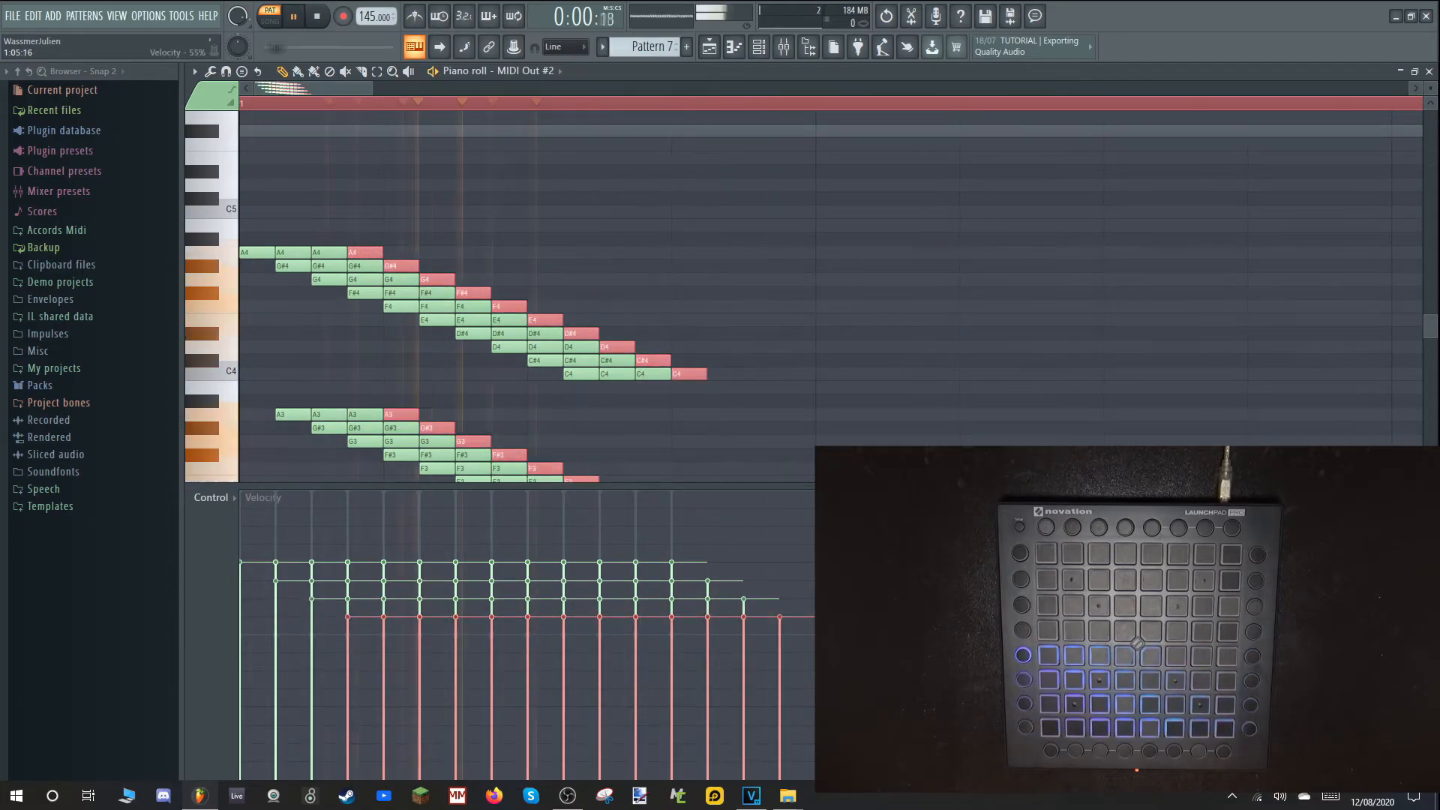
left_click(269, 24)
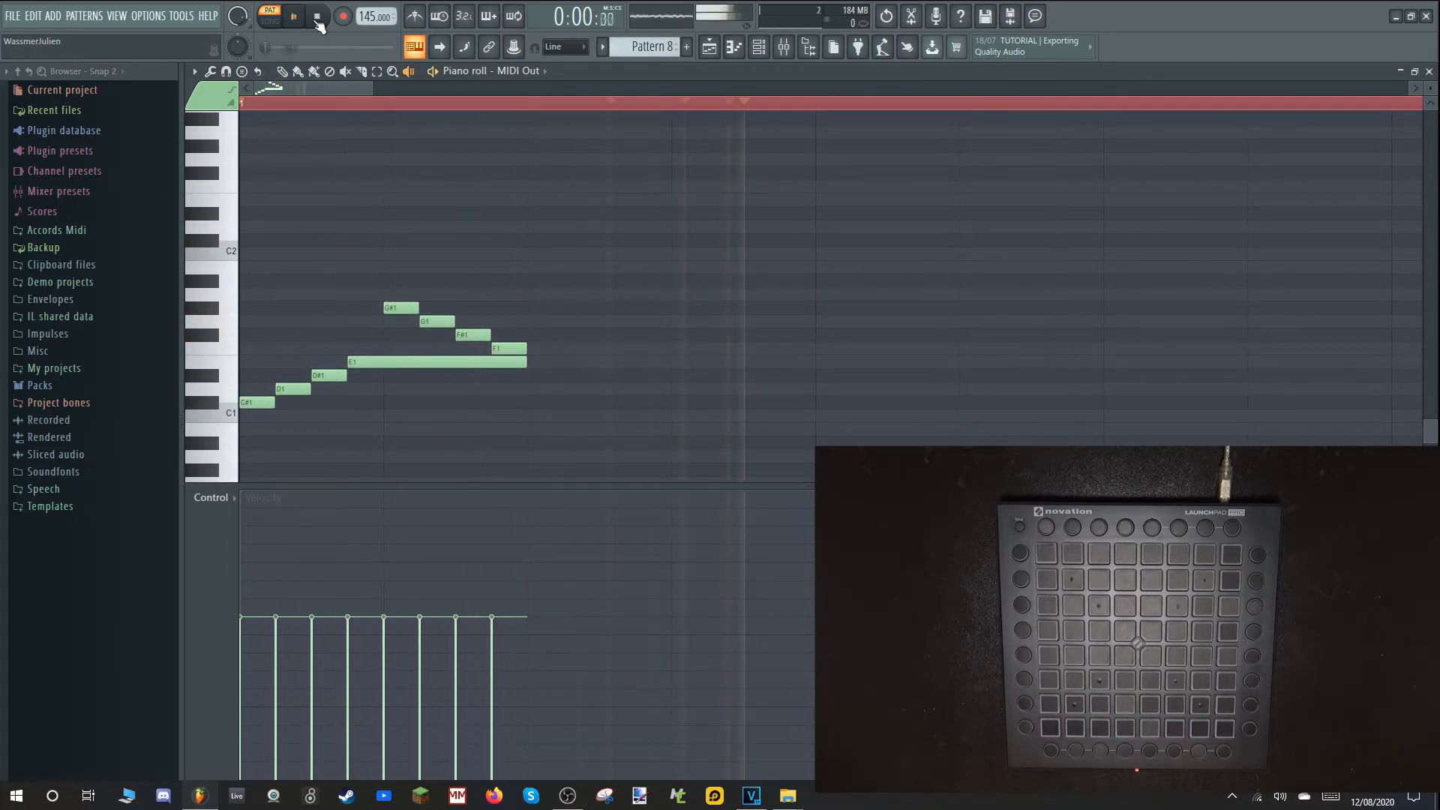
Add one-step notes branching from E1 and F1 out to C#1 and G#1 in Pattern 8, and copy them an octave higher, one step later
left_click(606, 309)
left_click(612, 402)
left_click_drag(660, 424, 537, 292)
left_click_drag(544, 336, 578, 337)
left_click(685, 353, "ctrl")
left_click(537, 349)
left_click(531, 360)
left_click_drag(690, 424, 519, 293)
left_click_drag(652, 403, 689, 241)
Copy Pattern 8's branching notes into the higher octaves, each one step later, and stretch all of them to 14 steps
left_click_drag(546, 349, 690, 348)
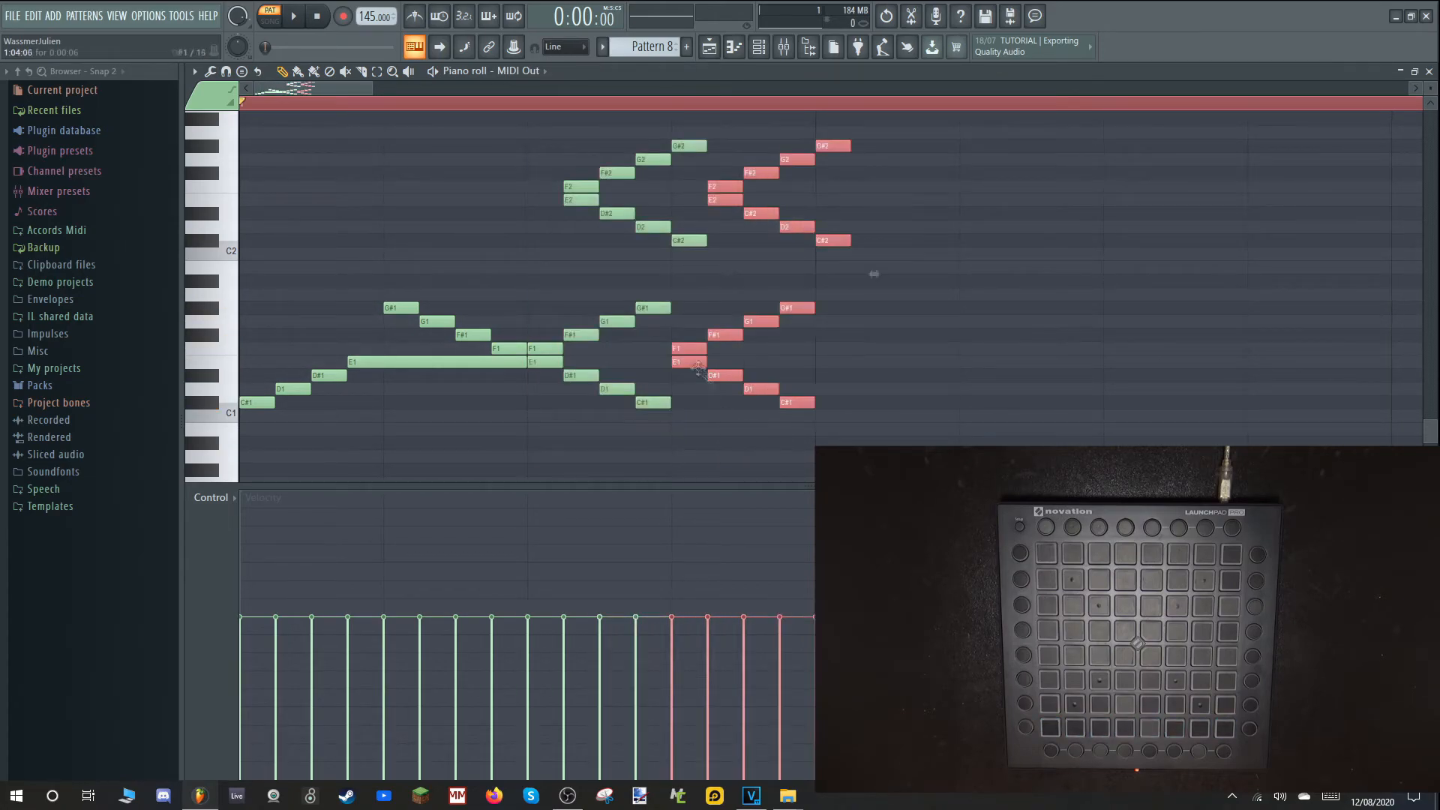
key("ctrl+z")
scroll(713, 273, "up", 3)
left_click_drag(581, 321, 616, 160)
scroll(683, 297, "down", 5)
left_click_drag(682, 297, 691, 194)
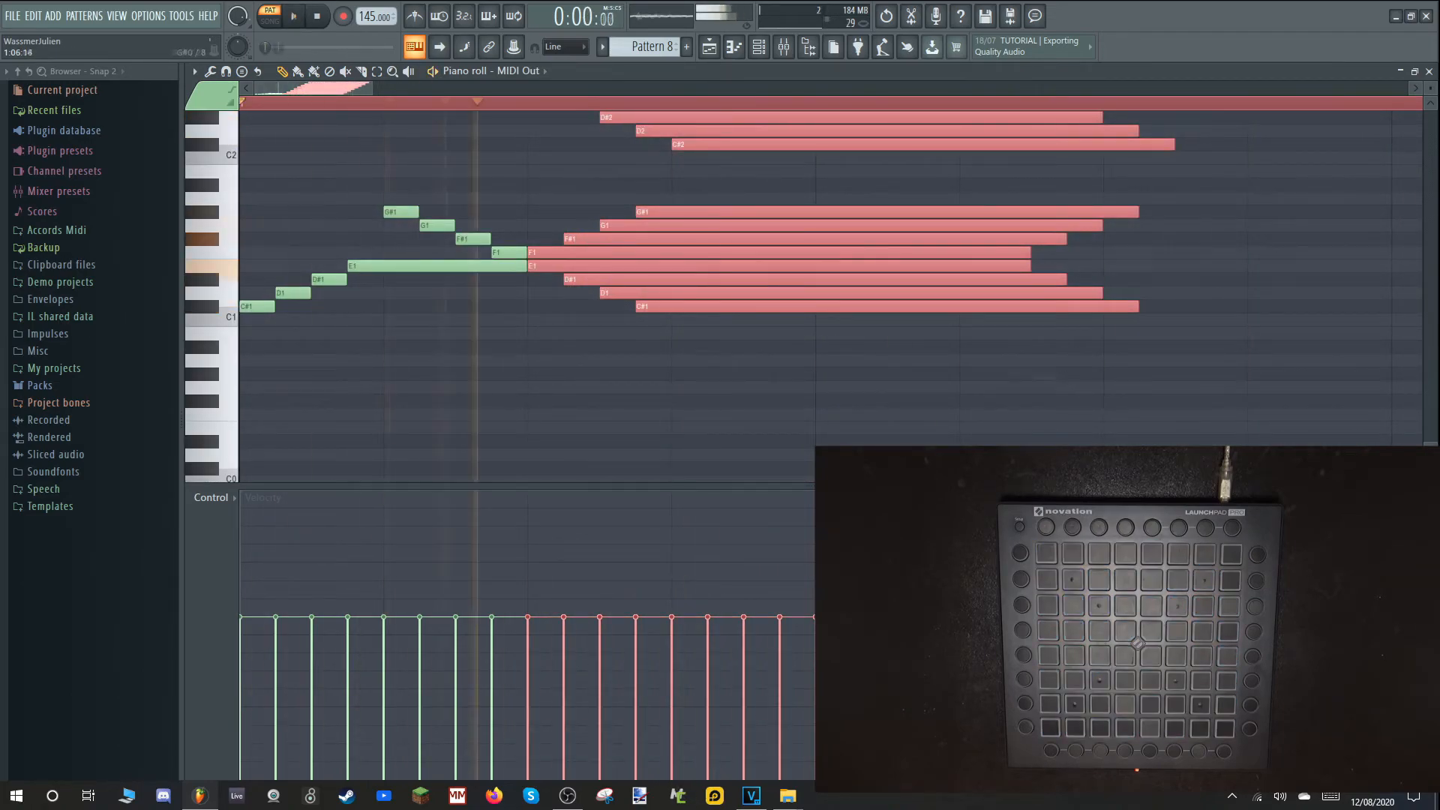
Copy all of Pattern 8's notes from MIDI Out into MIDI Out #2
key("ctrl+a")
key("ctrl+c")
left_click(519, 71)
left_click(531, 104)
key("ctrl+v")
left_click(524, 71)
left_click(531, 103)
Shorten the branching notes in MIDI Out #2 to one step and lower their velocity to nearly zero
left_click_drag(1408, 442, 838, 77)
scroll(645, 353, "down", 10)
left_click_drag(1136, 350, 672, 376)
left_click_drag(527, 778, 814, 778)
Stack copies of the one-step branching notes, each one step later, raising the velocity evenly with every copy
left_click_drag(581, 282, 617, 282)
left_click_drag(567, 765, 570, 760)
key("ctrl+b")
key("ctrl+b")
left_click_drag(689, 282, 725, 282)
left_click_drag(667, 706, 1110, 706)
left_click_drag(726, 282, 762, 282)
left_click_drag(703, 688, 1110, 688)
left_click_drag(761, 282, 798, 282)
left_click_drag(739, 671, 1125, 671)
left_click_drag(797, 282, 833, 282)
left_click_drag(776, 653, 1125, 652)
Continue the staggered copies of the branching notes one step at a time, raising the velocity up to 70%
key("ctrl+b")
left_click_drag(944, 300, 836, 301)
key("ctrl+b")
key("ctrl+b")
left_click_drag(980, 301, 908, 301)
key("ctrl+b")
left_click_drag(1053, 301, 945, 301)
left_click_drag(911, 581, 1326, 581)
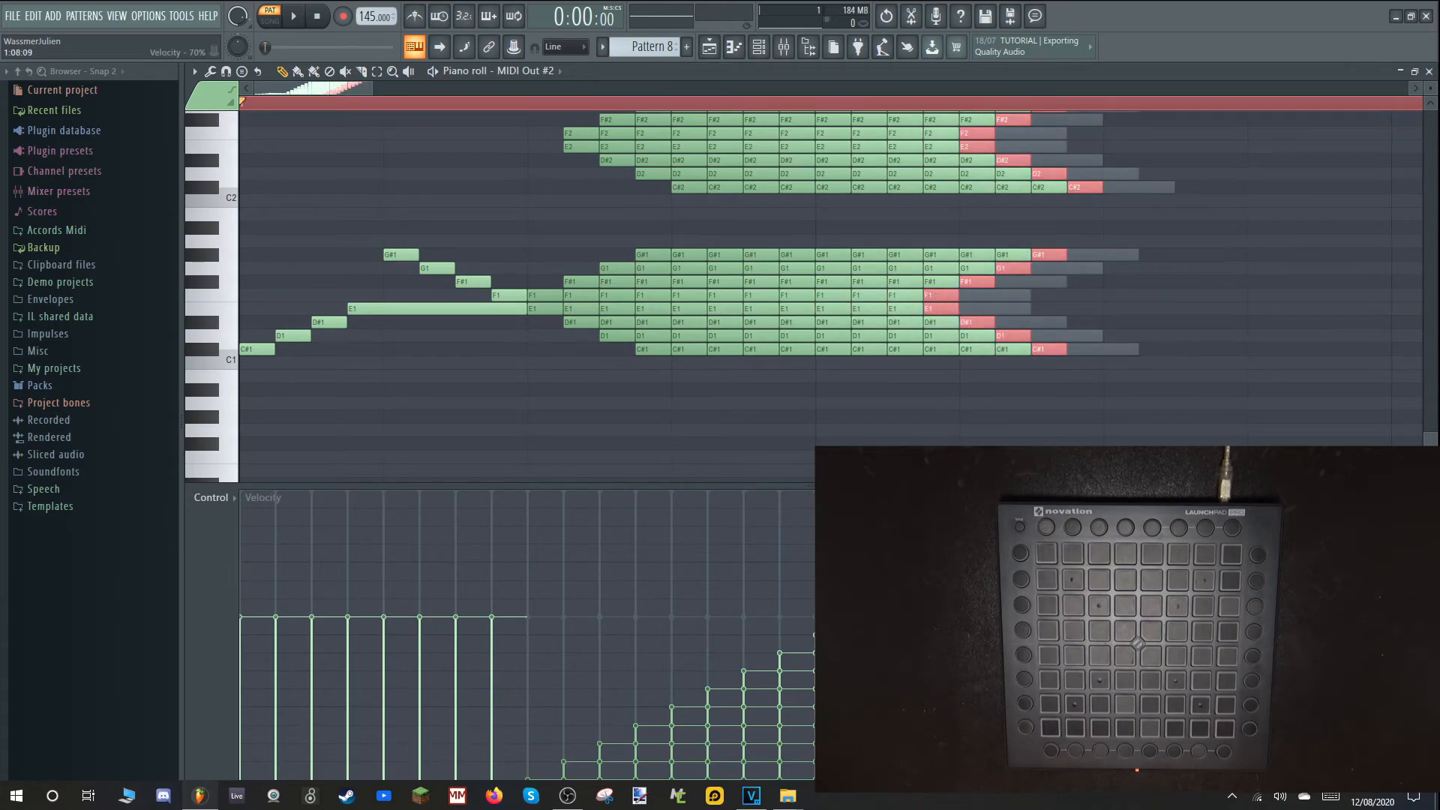
Add the last two staggered copies of the branching notes with still higher velocities and play Pattern 8
left_click_drag(945, 301, 981, 301)
left_click_drag(945, 562, 1343, 563)
left_click_drag(914, 301, 950, 301)
left_click_drag(915, 542, 1326, 541)
key("space")
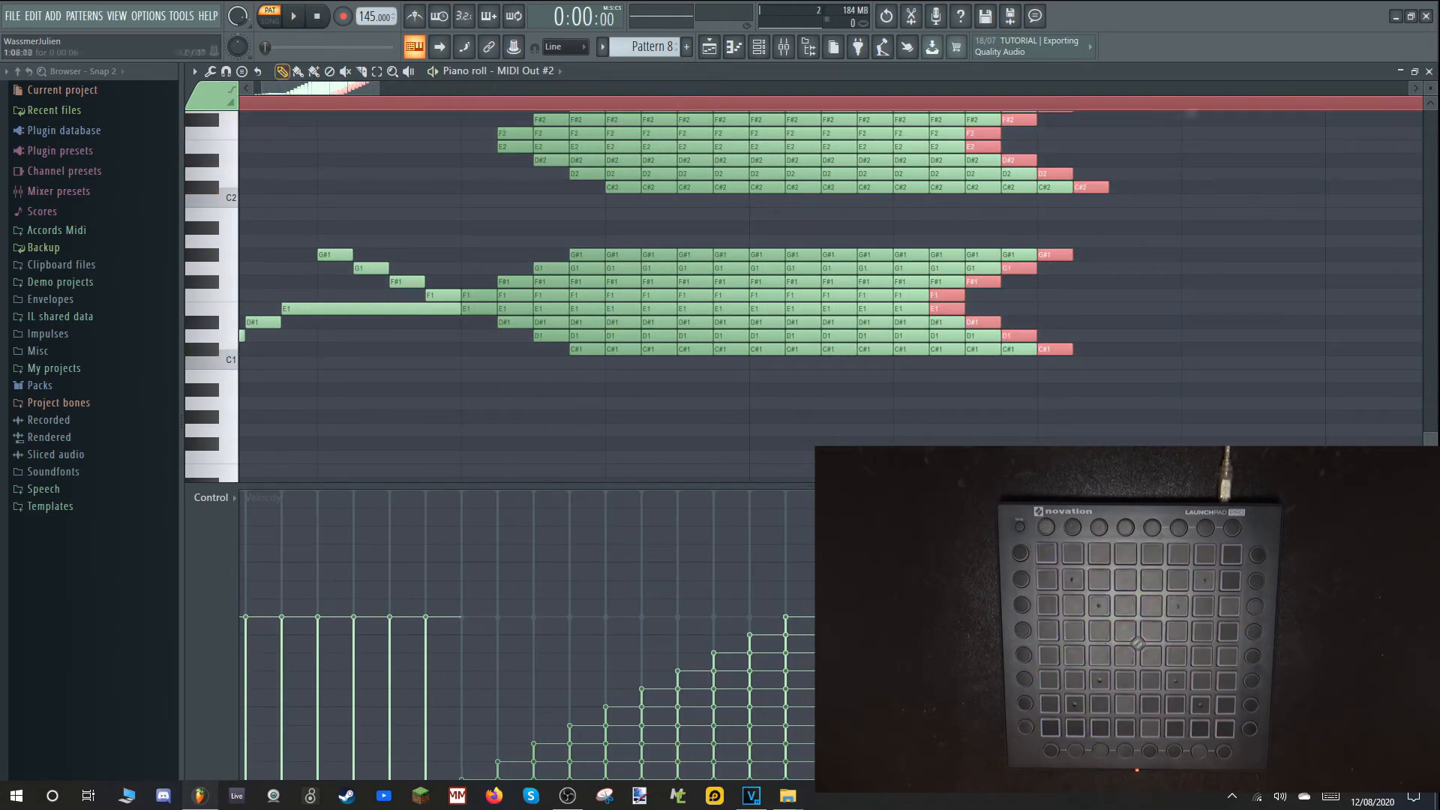